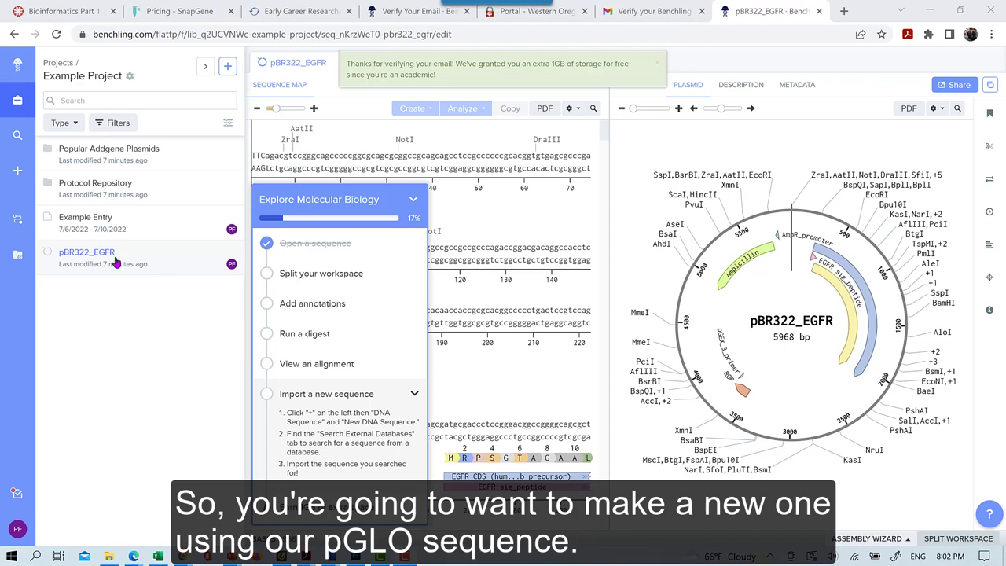
Step: Create a new DNA sequence 'pGLO Plasmis' in Example Project from the pasted 5371 bp plasmid bases
{"action": "left_click", "coordinate": [228, 68]}
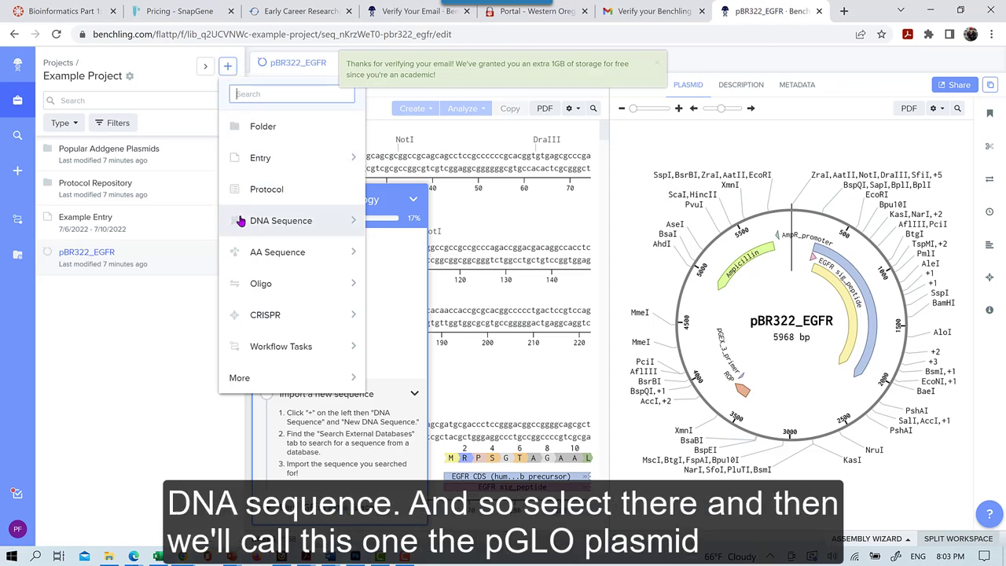
{"action": "mouse_move", "coordinate": [252, 227]}
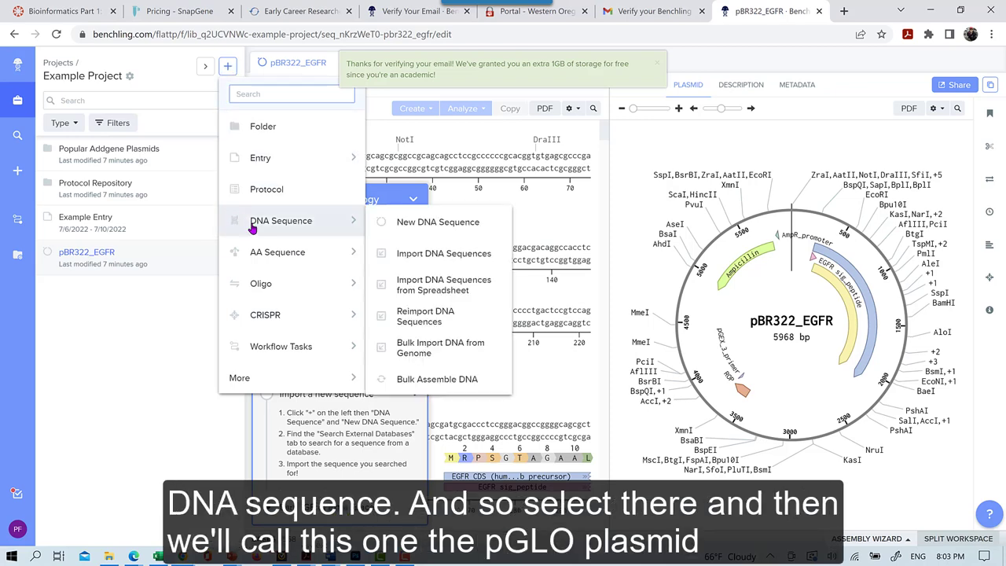
{"action": "left_click", "coordinate": [410, 227]}
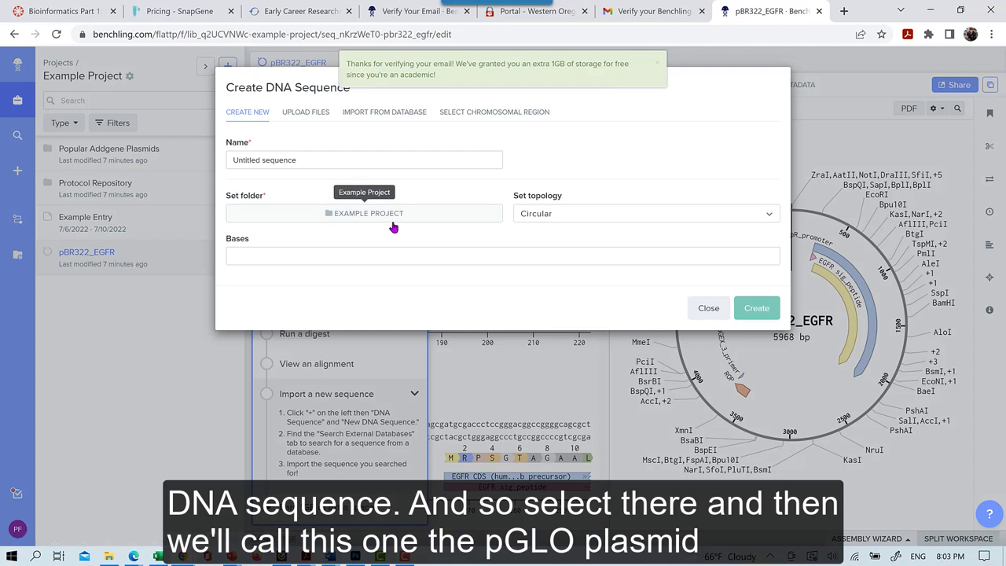
{"action": "left_click", "coordinate": [316, 160]}
{"action": "left_click_drag", "start_coordinate": [297, 160], "coordinate": [229, 160]}
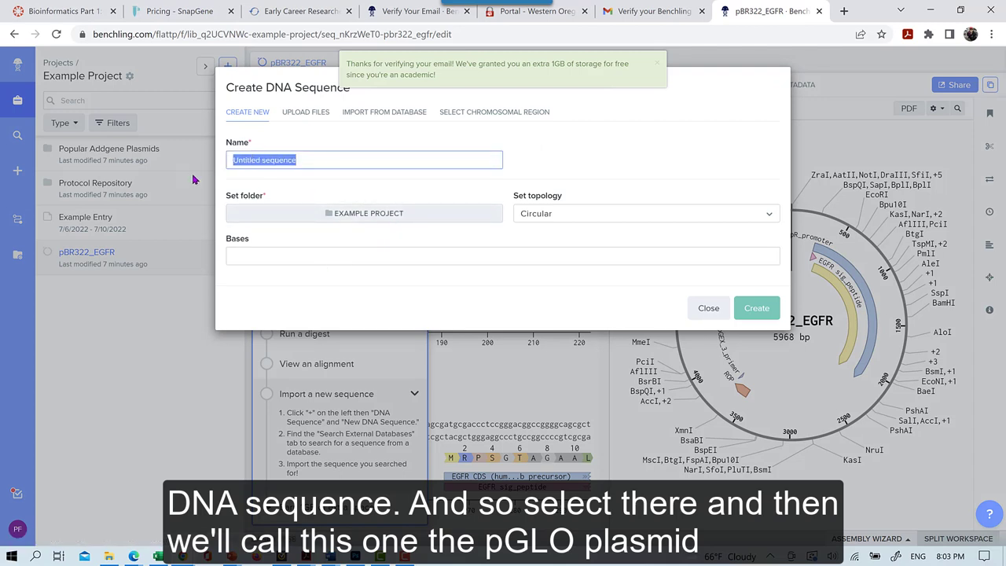
{"action": "type", "text": "pGl"}
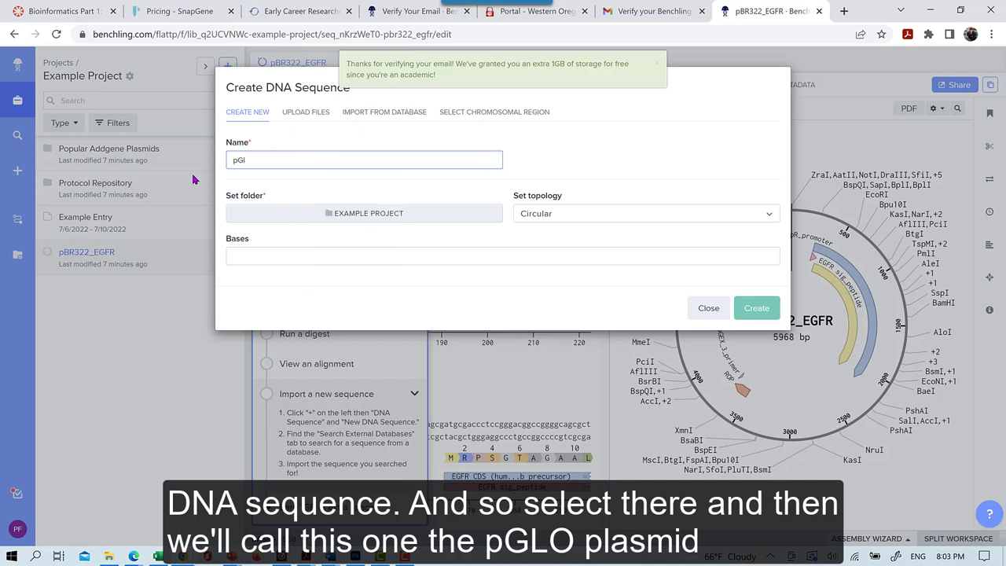
{"action": "type", "text": "O Plasmis"}
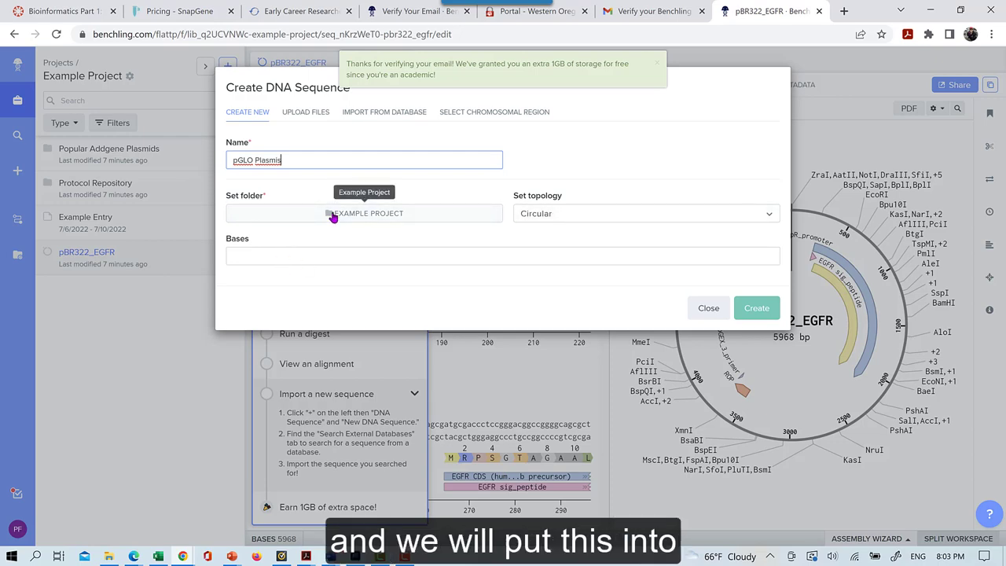
{"action": "left_click", "coordinate": [332, 216]}
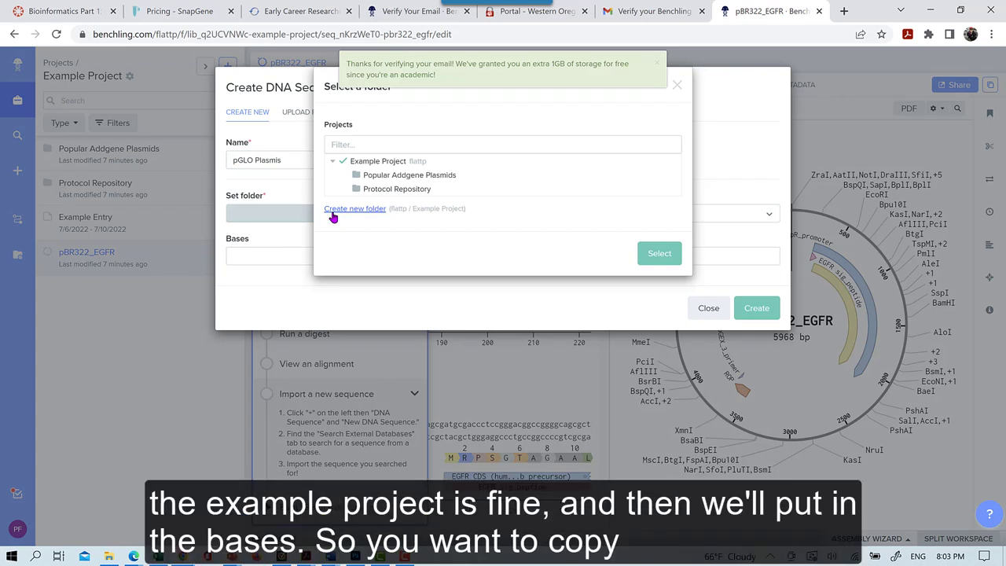
{"action": "left_click", "coordinate": [661, 254]}
{"action": "left_click", "coordinate": [343, 254]}
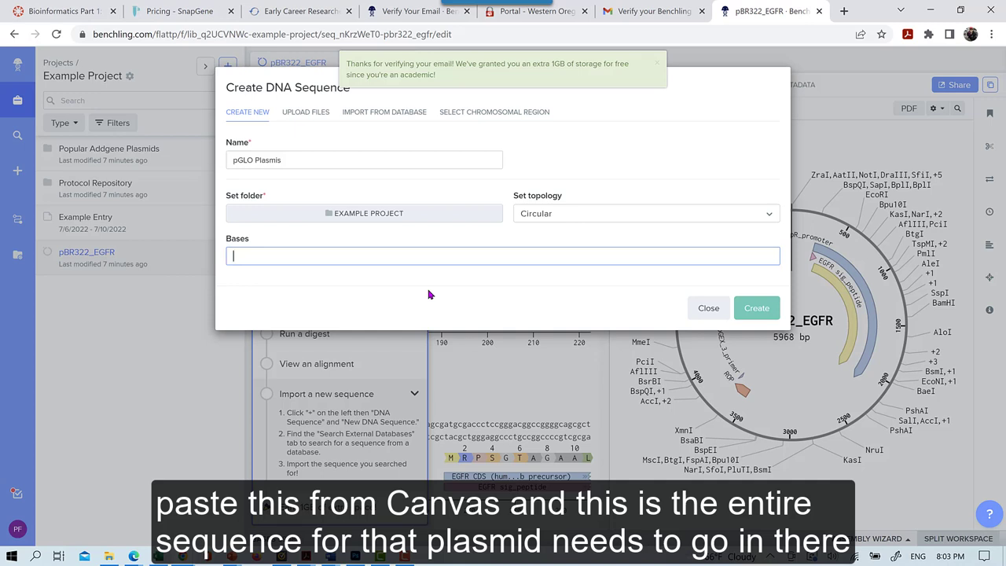
{"action": "key", "text": "ctrl+v"}
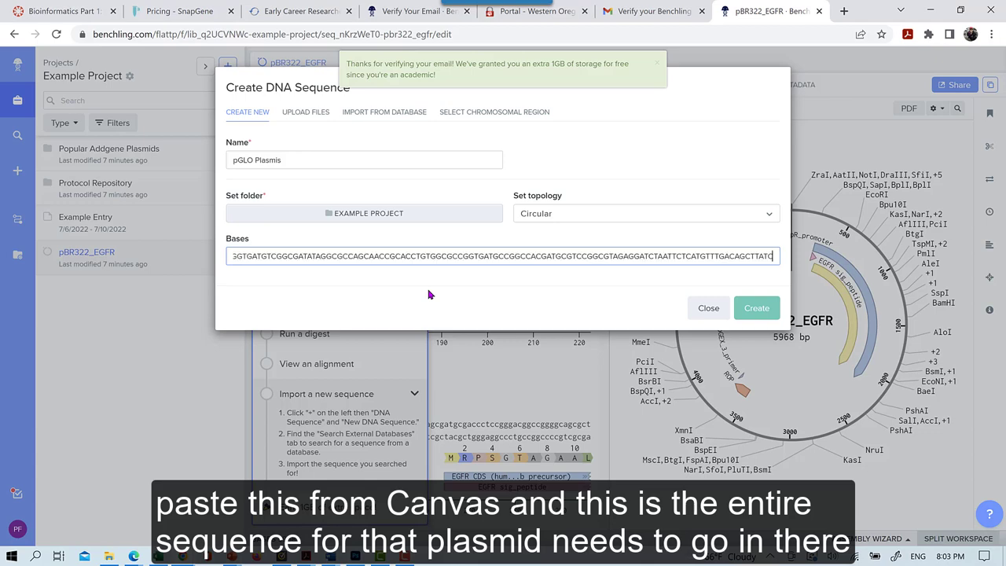
{"action": "left_click", "coordinate": [750, 317]}
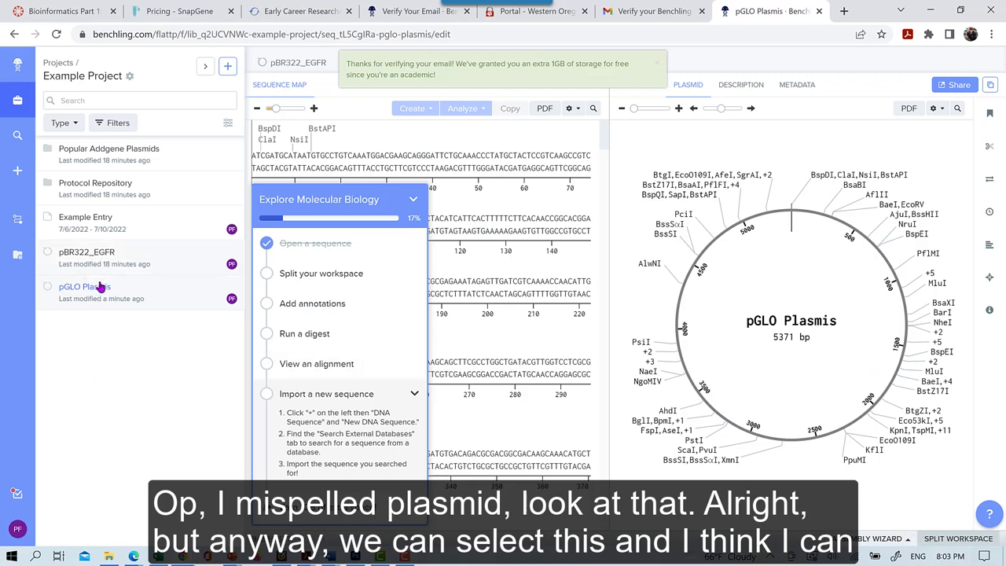
Step: Rename the 'pGLO Plasmis' entry to 'pGLO Plasmid' by replacing the final letter with d
{"action": "right_click", "coordinate": [110, 290]}
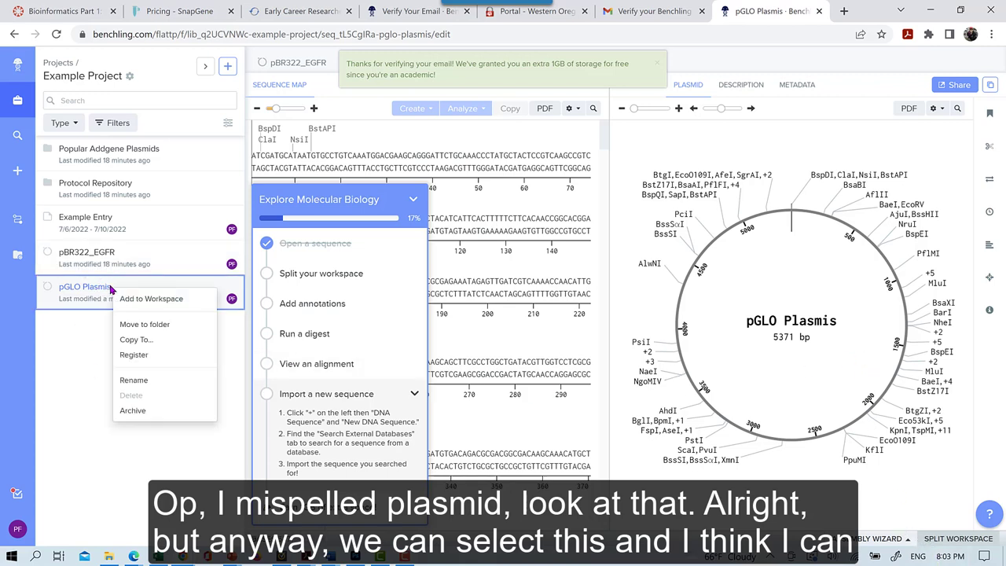
{"action": "left_click", "coordinate": [135, 382]}
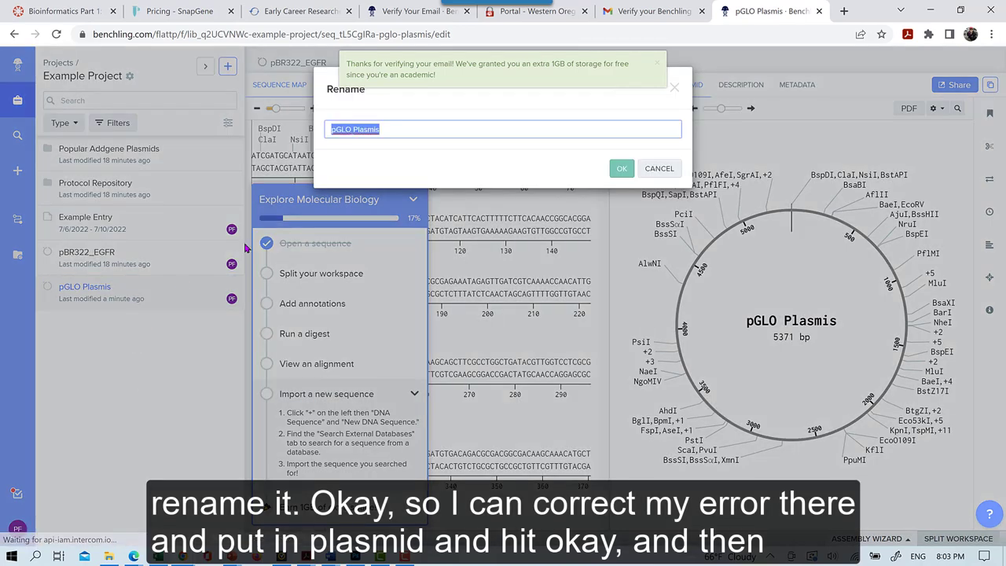
{"action": "left_click", "coordinate": [380, 127]}
{"action": "key", "text": "BackSpace"}
{"action": "type", "text": "d"}
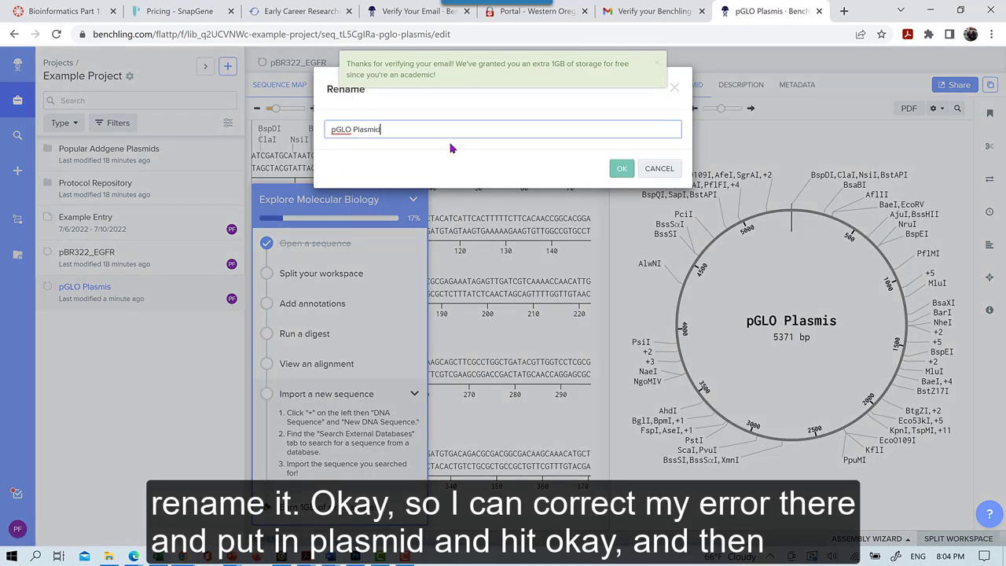
{"action": "left_click", "coordinate": [617, 168]}
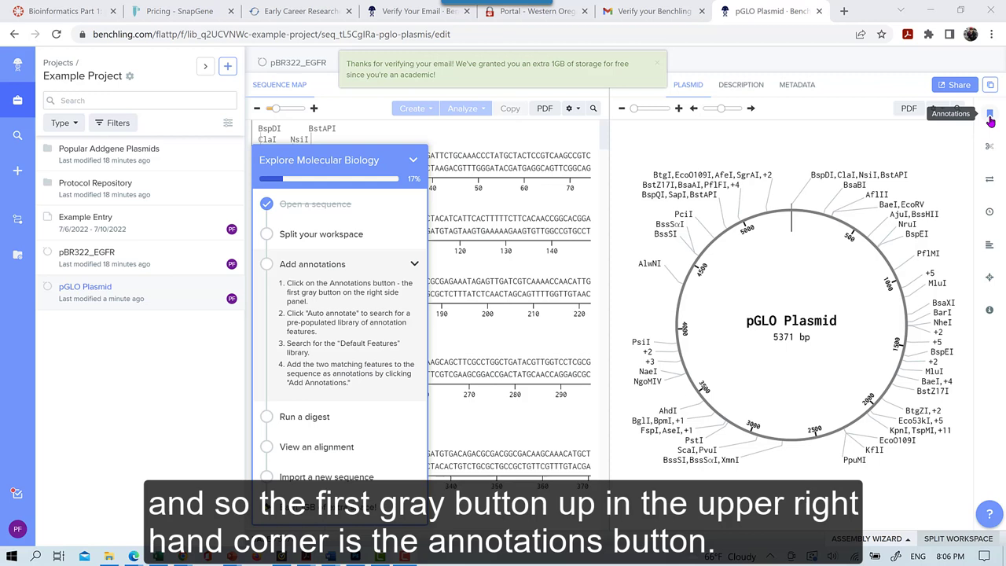
Step: Auto-annotate across all libraries, adding ColE1 origin, AmpR, M13 origin and F1 ori to the map
{"action": "left_click", "coordinate": [990, 116]}
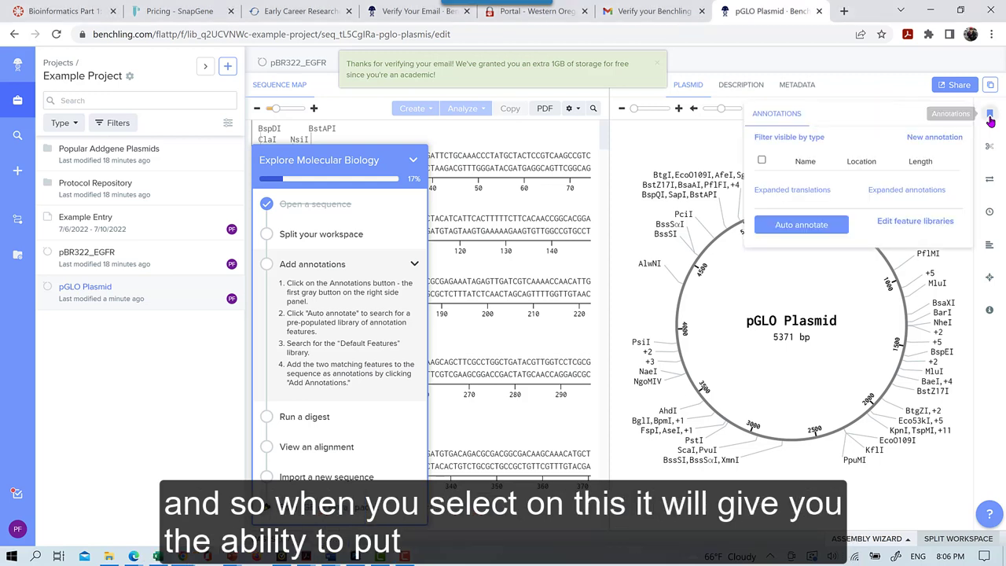
{"action": "left_click", "coordinate": [830, 228]}
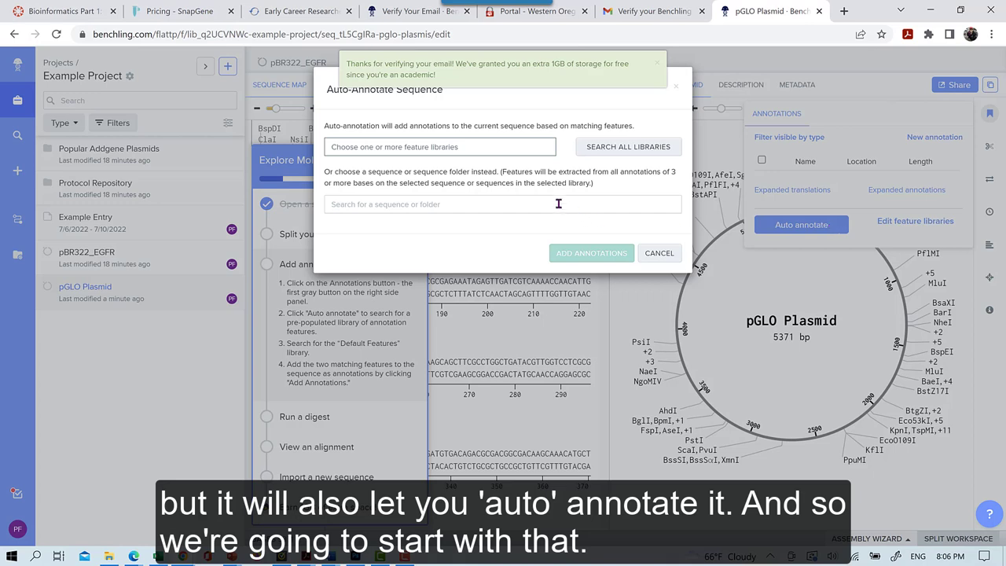
{"action": "left_click", "coordinate": [615, 150]}
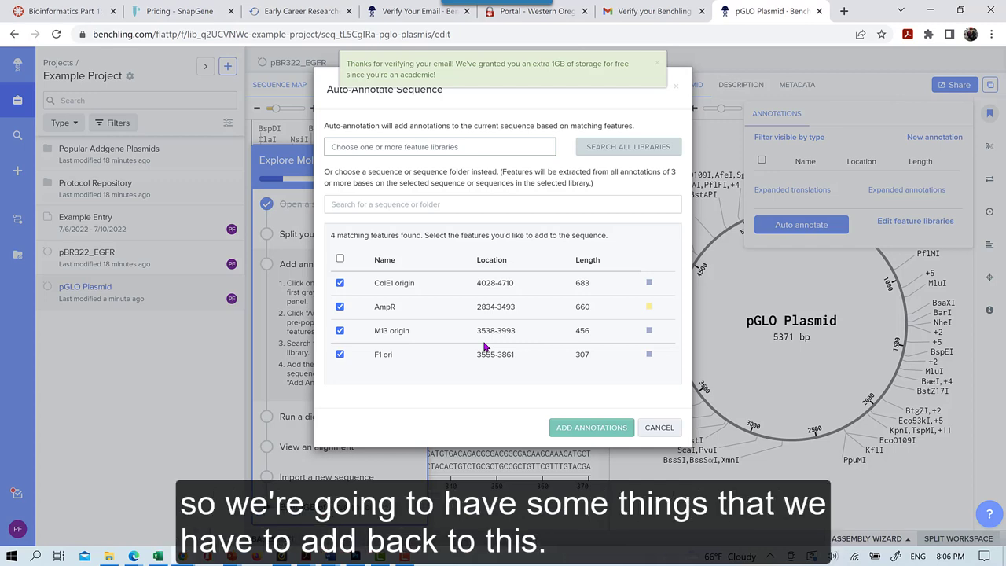
{"action": "left_click", "coordinate": [585, 434]}
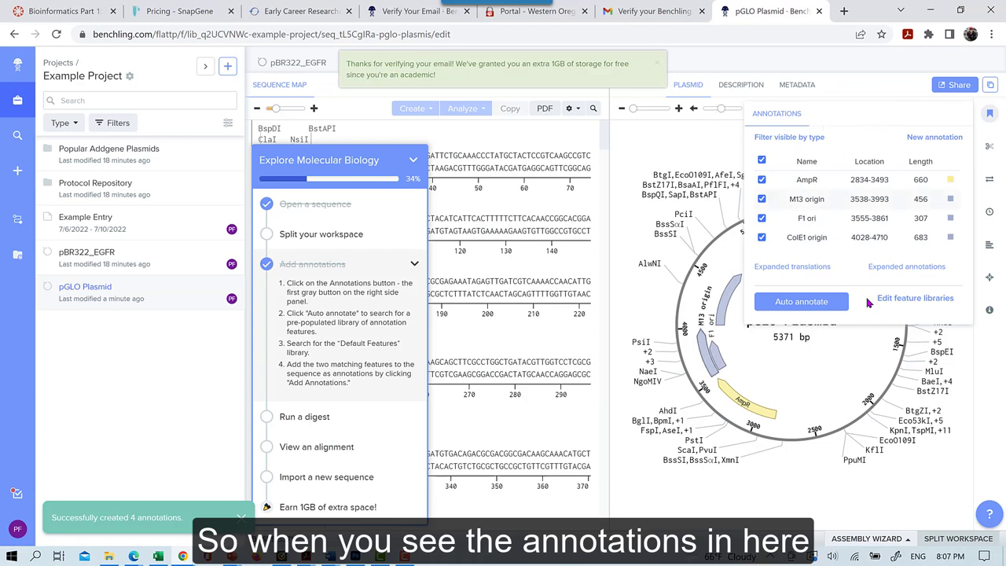
{"action": "left_click", "coordinate": [770, 428]}
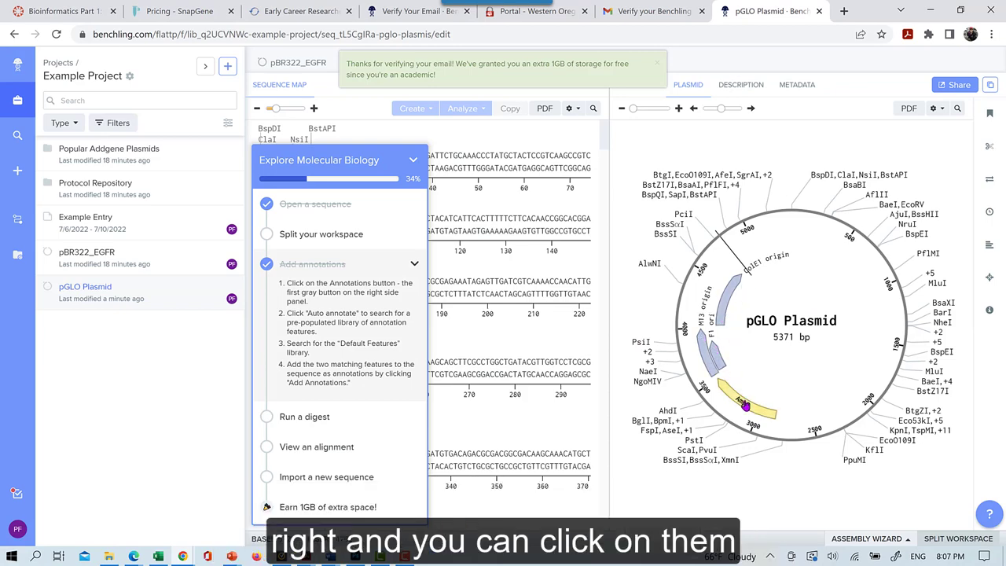
{"action": "left_click", "coordinate": [744, 404]}
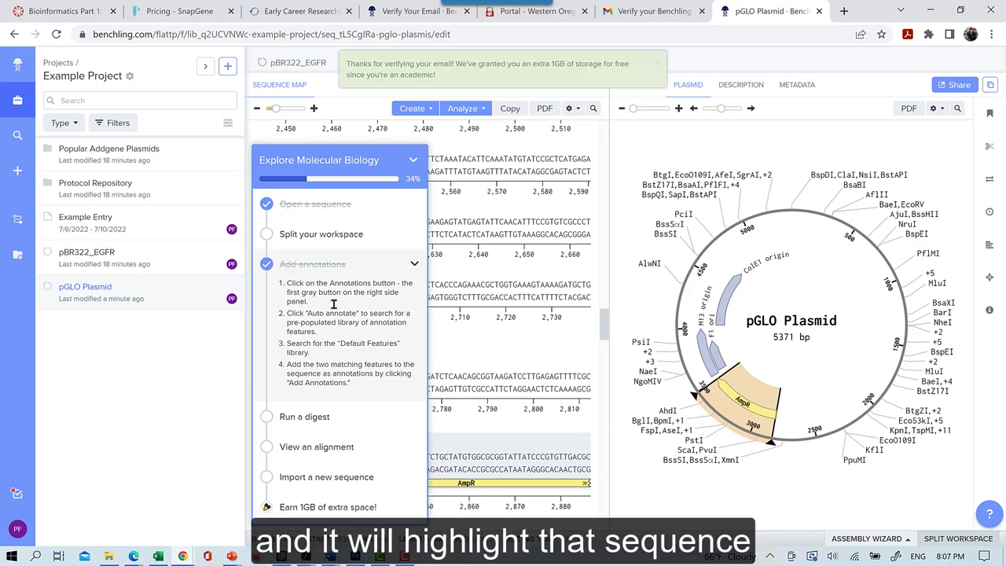
{"action": "left_click", "coordinate": [409, 161]}
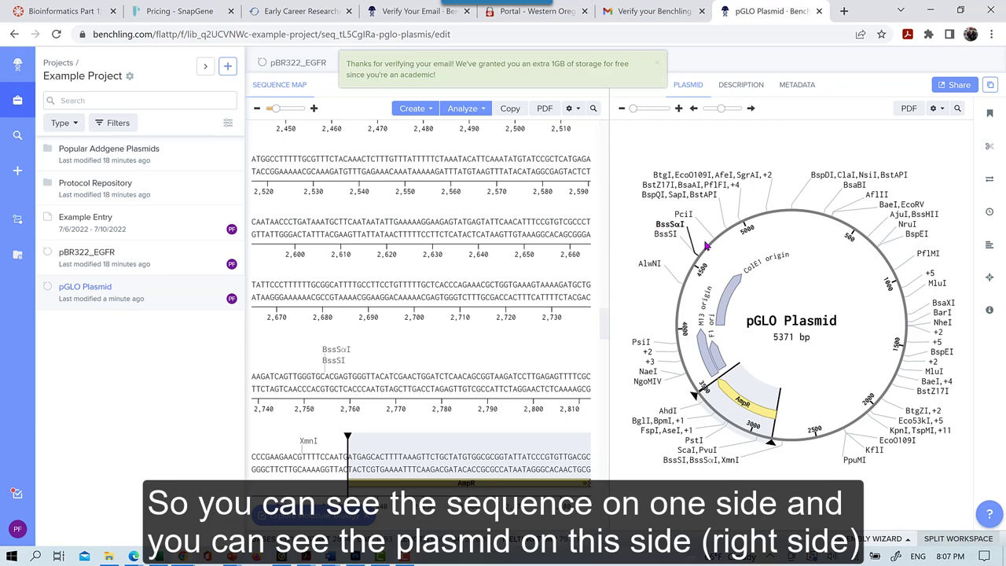
{"action": "scroll", "coordinate": [574, 223], "scroll_direction": "down", "scroll_amount": 6}
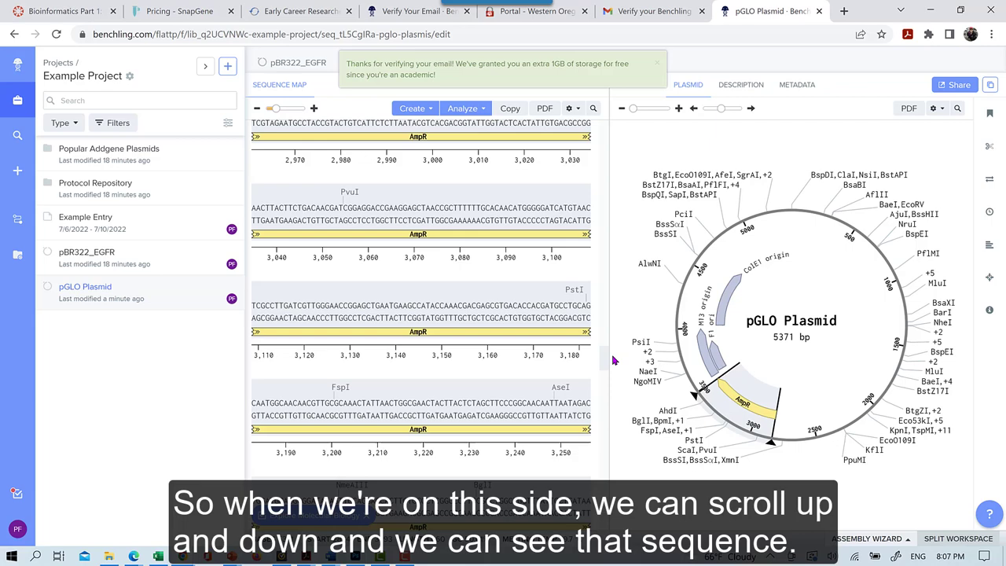
{"action": "scroll", "coordinate": [606, 366], "scroll_direction": "down", "scroll_amount": 1}
{"action": "scroll", "coordinate": [606, 369], "scroll_direction": "down", "scroll_amount": 5}
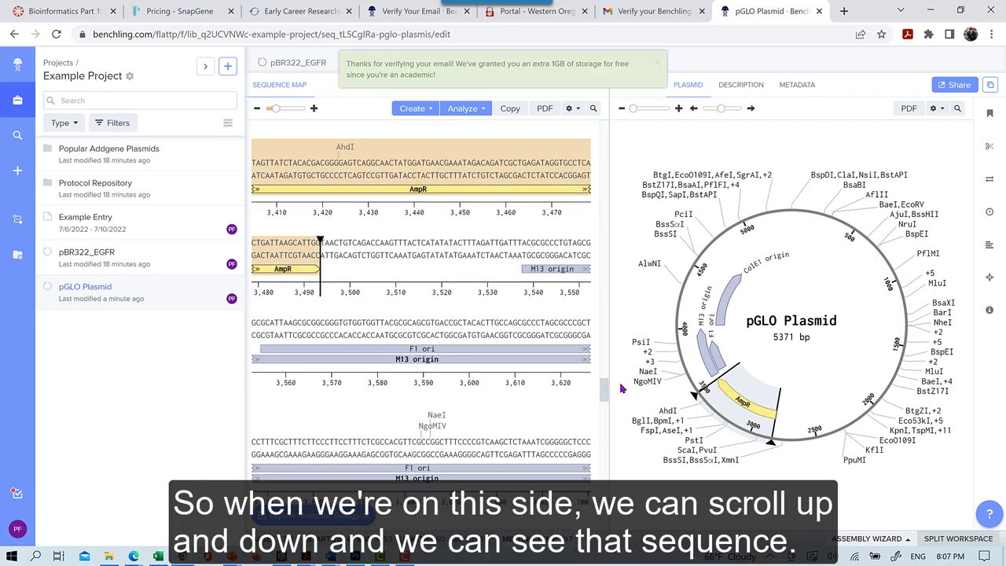
{"action": "scroll", "coordinate": [616, 388], "scroll_direction": "up", "scroll_amount": 1}
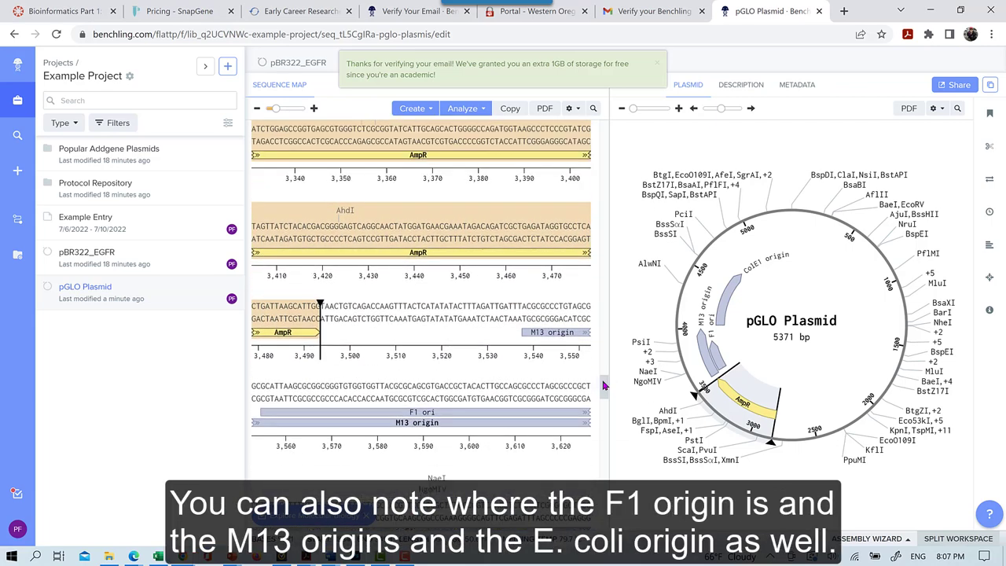
{"action": "scroll", "coordinate": [607, 391], "scroll_direction": "down", "scroll_amount": 2}
{"action": "scroll", "coordinate": [609, 397], "scroll_direction": "down", "scroll_amount": 5}
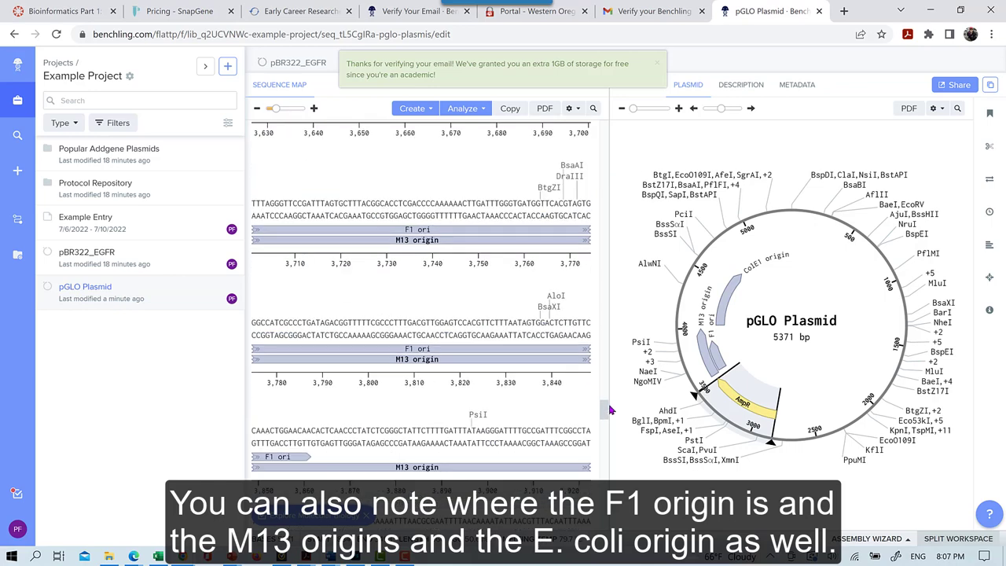
{"action": "scroll", "coordinate": [617, 423], "scroll_direction": "down", "scroll_amount": 1}
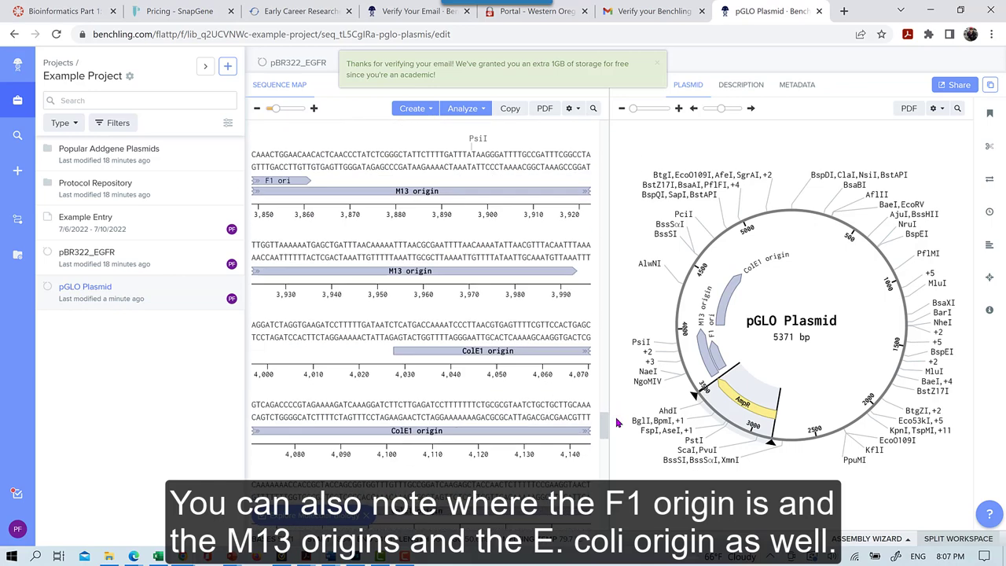
{"action": "scroll", "coordinate": [616, 423], "scroll_direction": "down", "scroll_amount": 3}
{"action": "scroll", "coordinate": [610, 439], "scroll_direction": "down", "scroll_amount": 1}
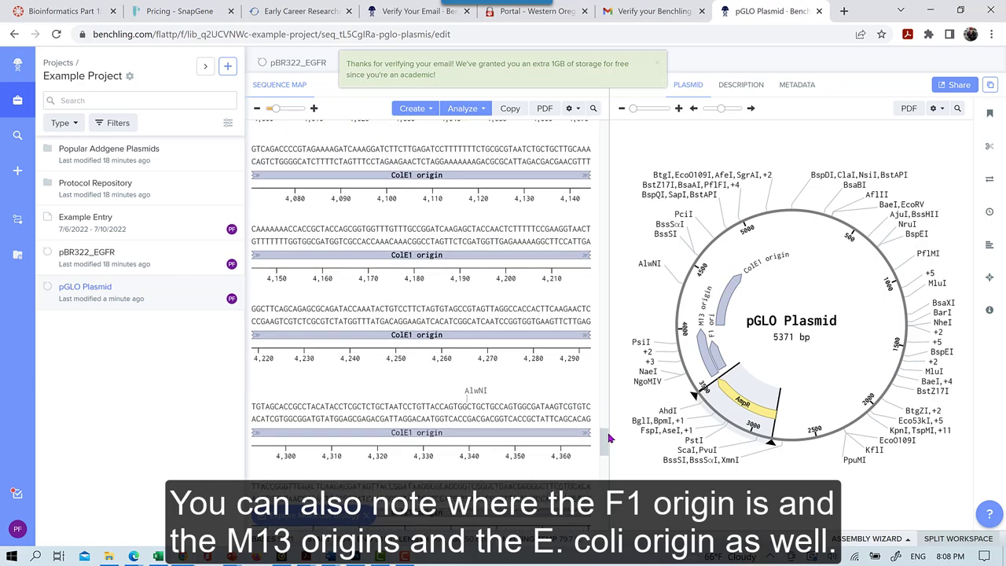
{"action": "left_click_drag", "start_coordinate": [608, 438], "coordinate": [610, 467]}
{"action": "scroll", "coordinate": [609, 310], "scroll_direction": "up", "scroll_amount": 7}
{"action": "scroll", "coordinate": [609, 310], "scroll_direction": "up", "scroll_amount": 20}
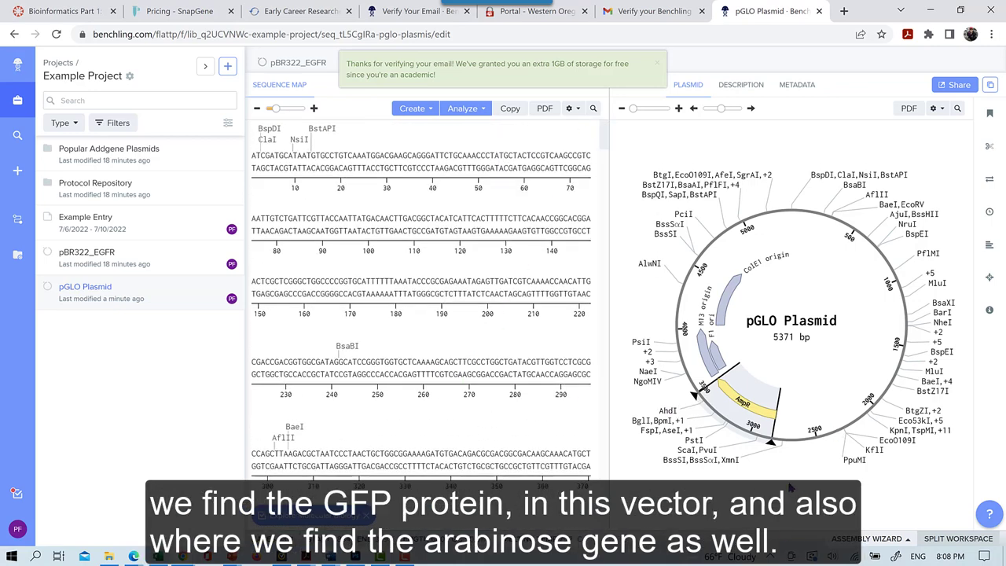
Step: Deselect the AmpR annotation on the pGLO plasmid map
{"action": "left_click", "coordinate": [789, 489]}
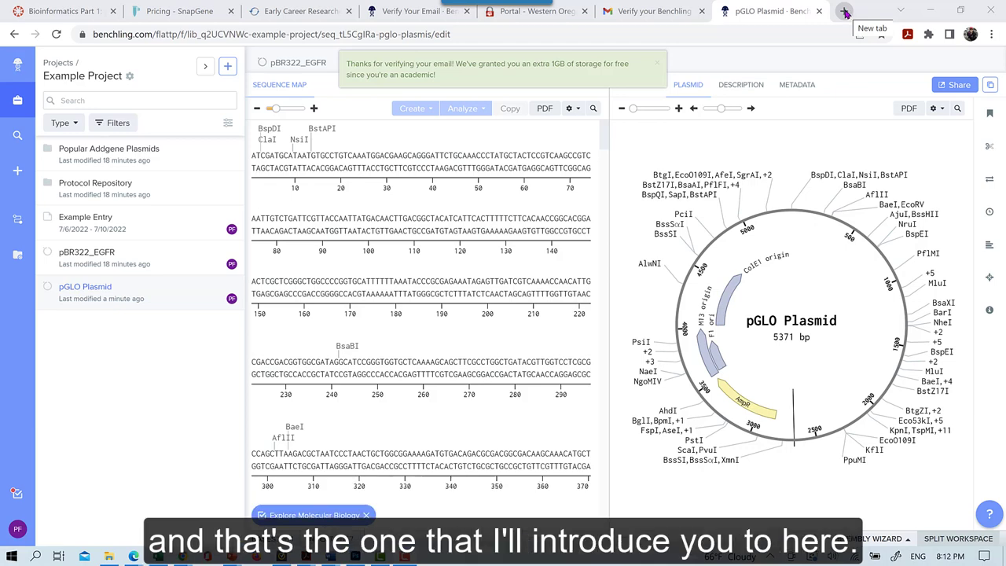
Step: In a new tab, search Google for 'Orf finder' and open the NCBI ORFfinder home page
{"action": "left_click", "coordinate": [844, 11]}
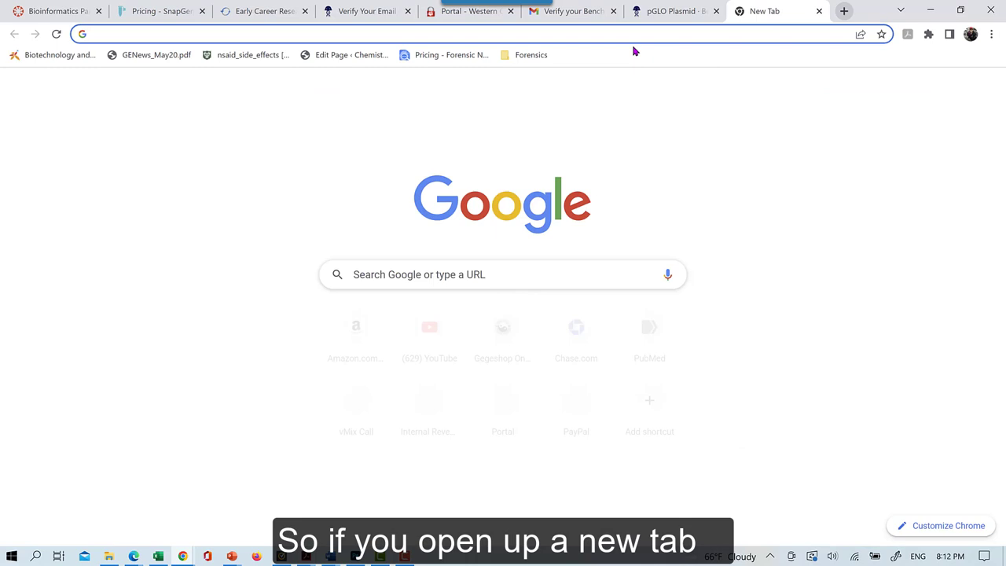
{"action": "left_click", "coordinate": [532, 279]}
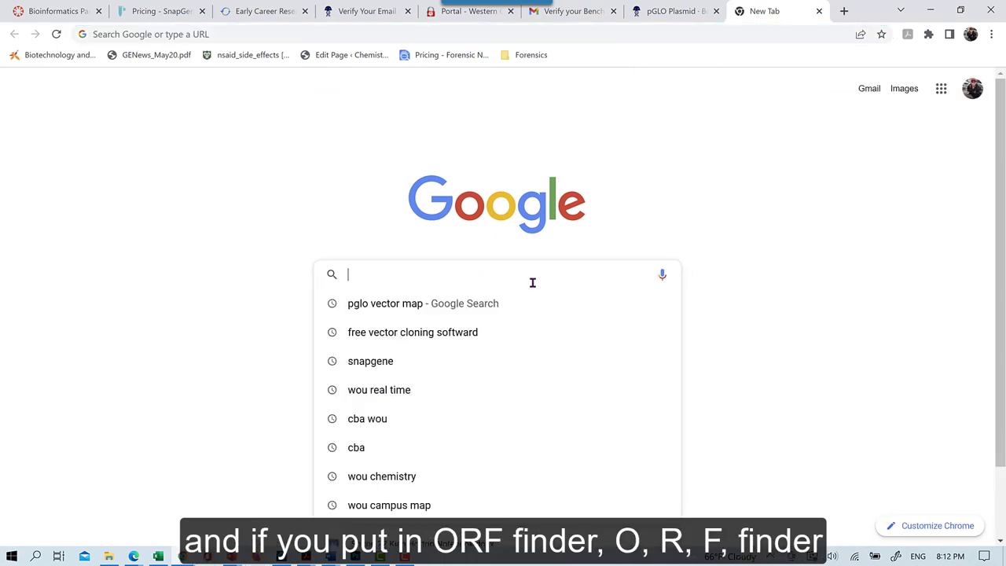
{"action": "type", "text": "Orf"}
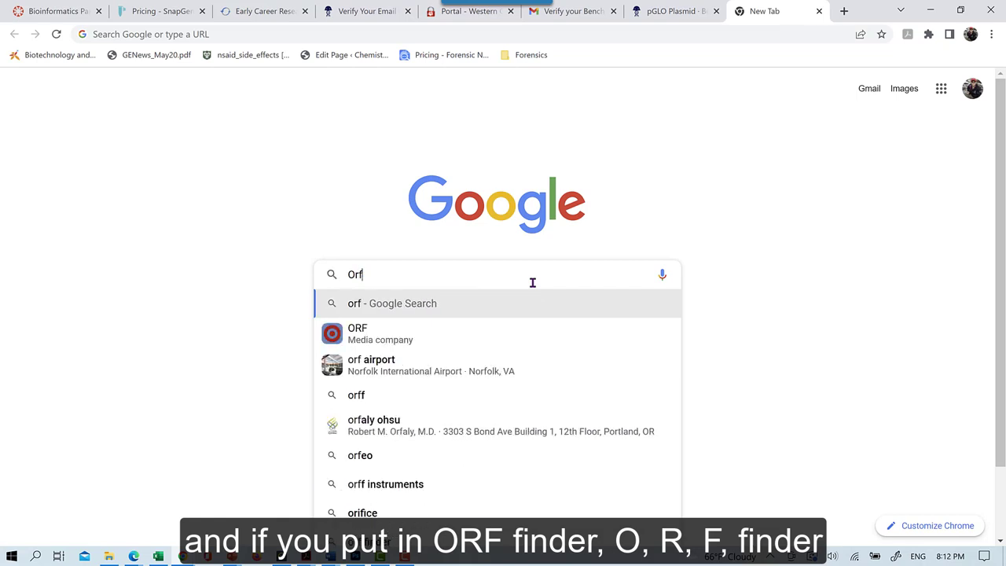
{"action": "type", "text": " finder"}
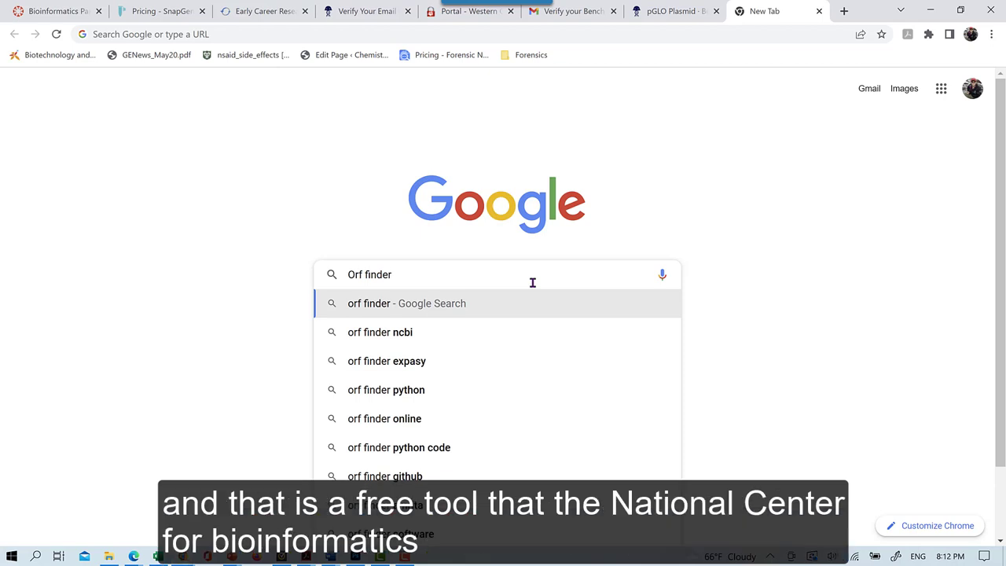
{"action": "key", "text": "Return"}
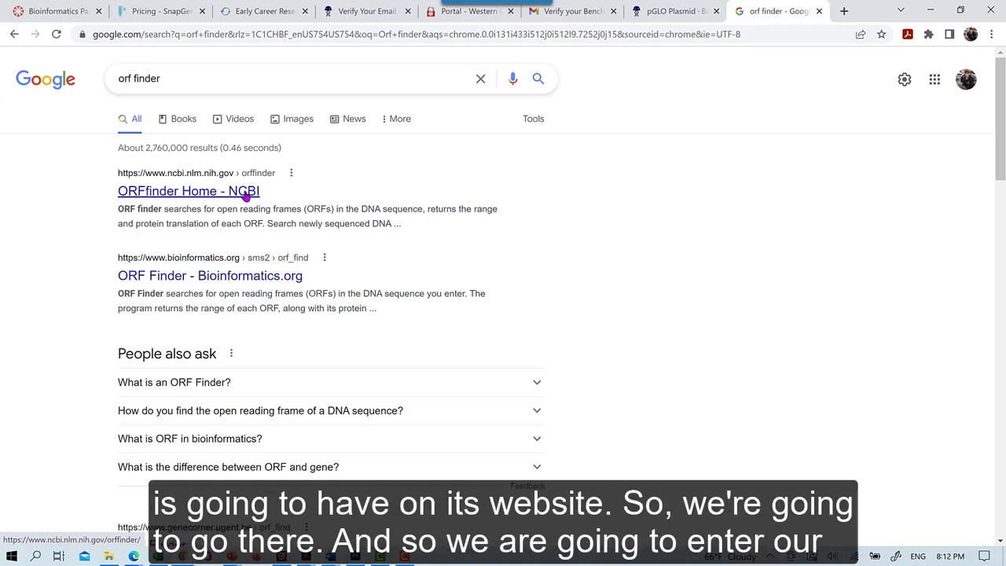
{"action": "left_click", "coordinate": [245, 195]}
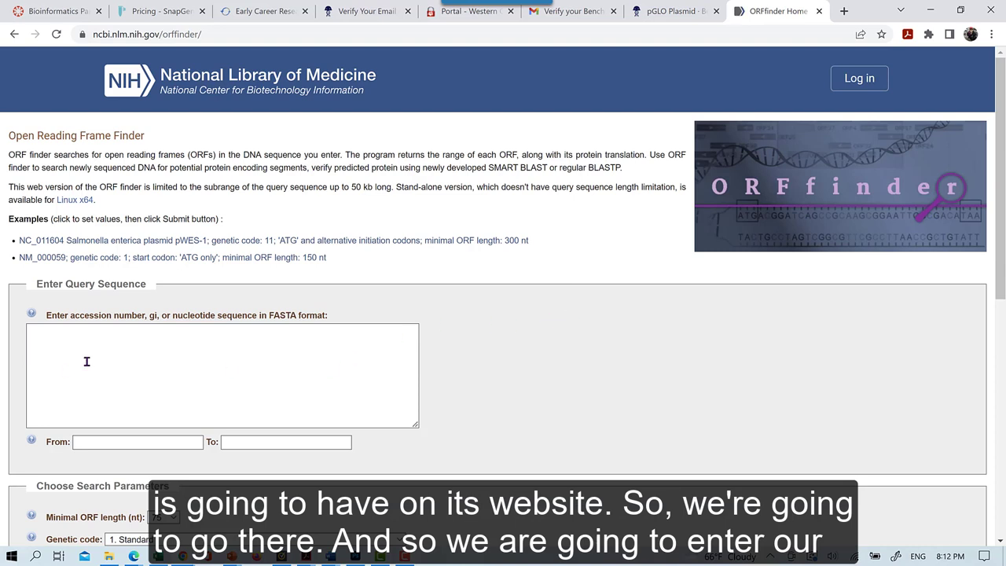
Step: Paste the plasmid DNA into ORFfinder's query box and submit the ORF search
{"action": "left_click", "coordinate": [67, 336]}
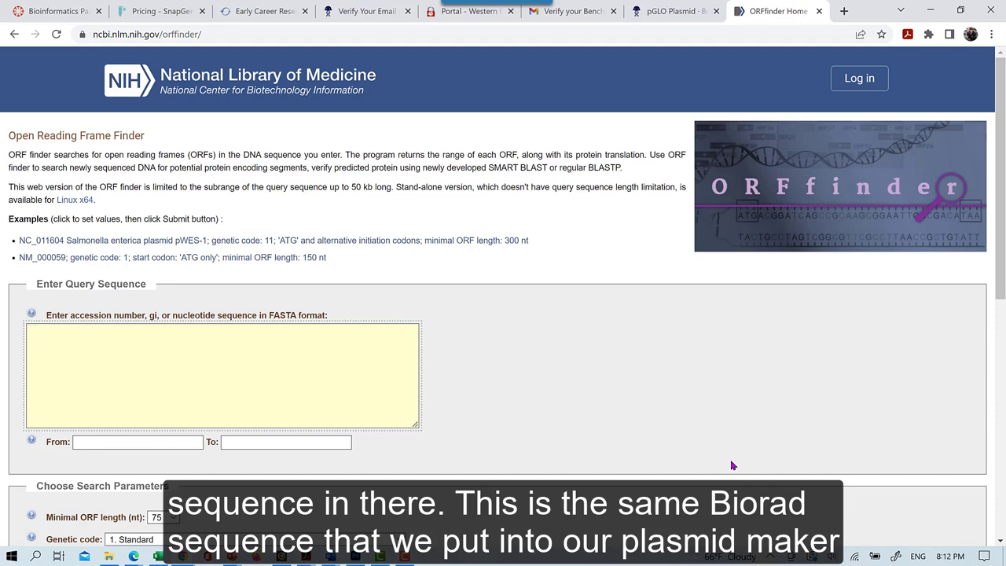
{"action": "key", "text": "ctrl+v"}
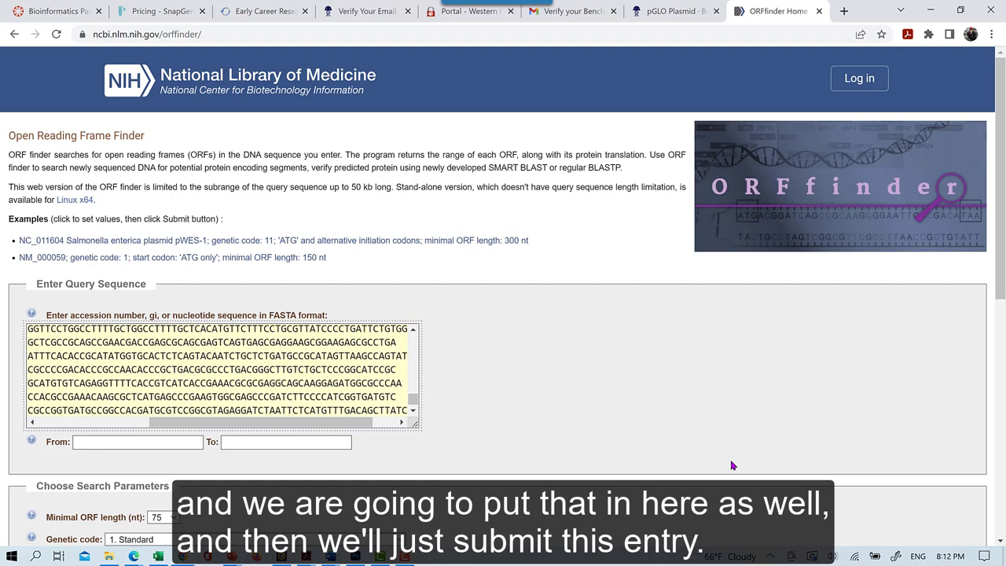
{"action": "scroll", "coordinate": [475, 367], "scroll_direction": "down", "scroll_amount": 3}
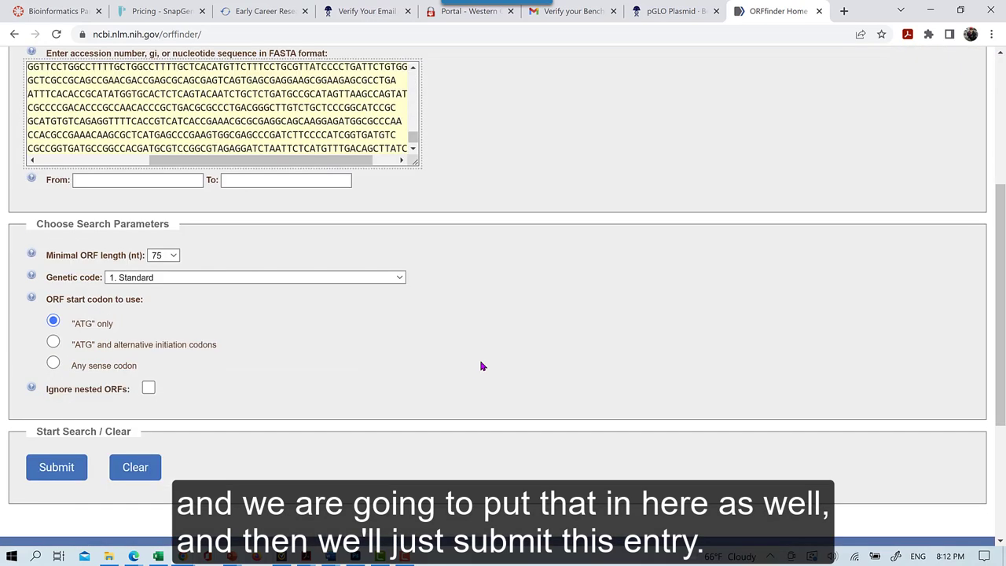
{"action": "left_click", "coordinate": [57, 467]}
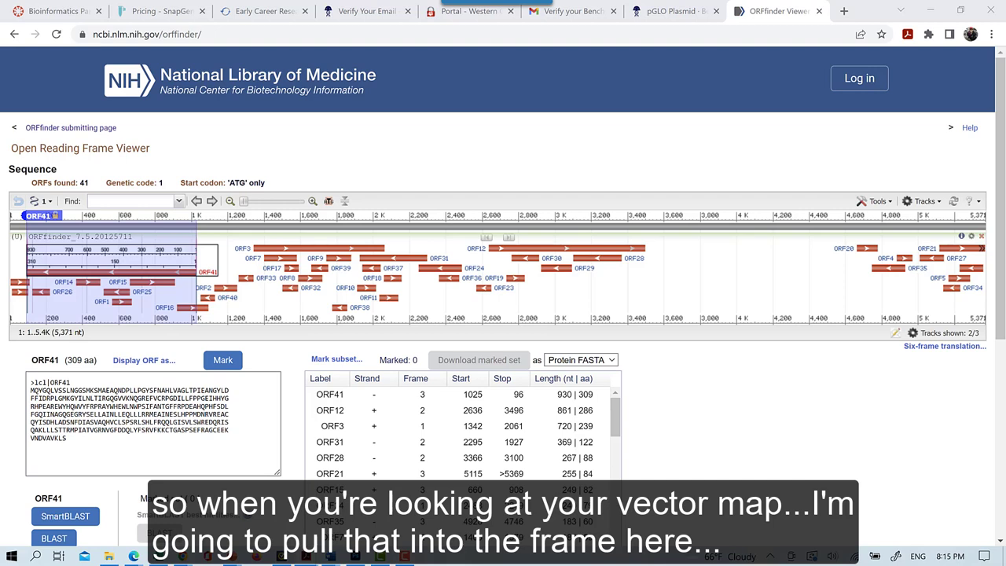
Step: Switch to the pGLO Plasmid Map PDF in Adobe Acrobat
{"action": "key", "text": "alt+Tab"}
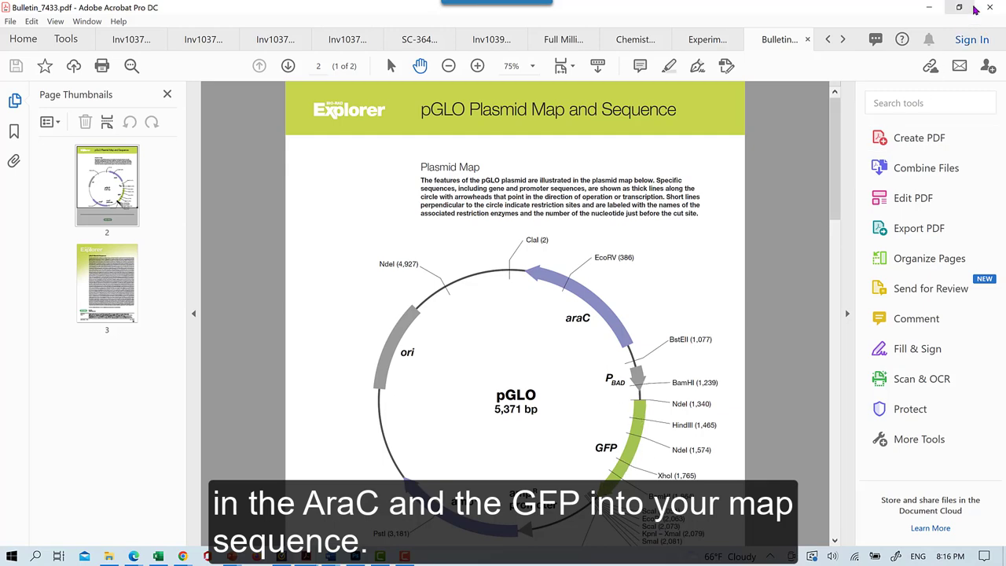
Step: Minimize Acrobat to get back to the ORFfinder results in Chrome
{"action": "left_click", "coordinate": [929, 7]}
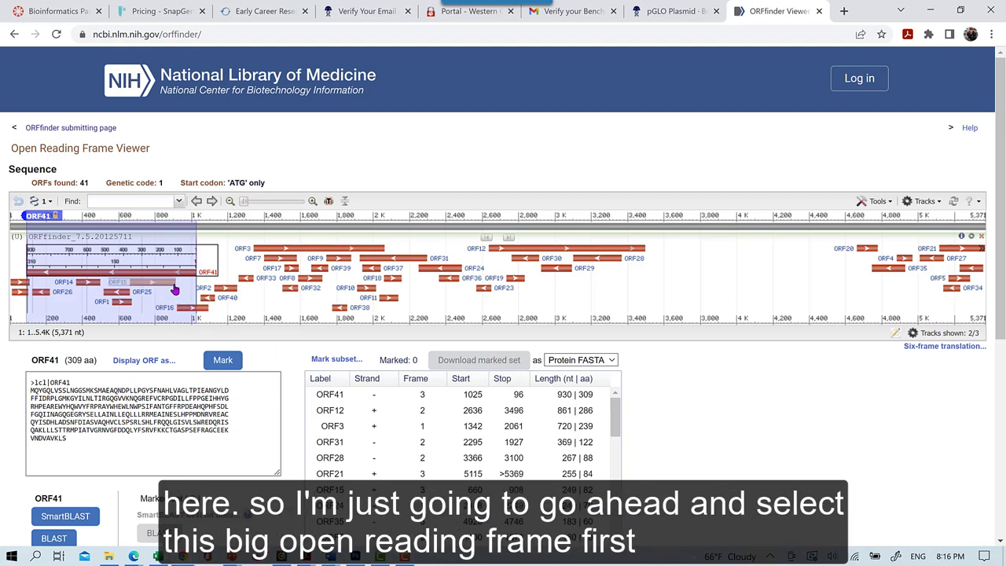
Step: Select the 309 aa ORF41 reading frame and scroll down to its protein sequence
{"action": "mouse_move", "coordinate": [172, 277]}
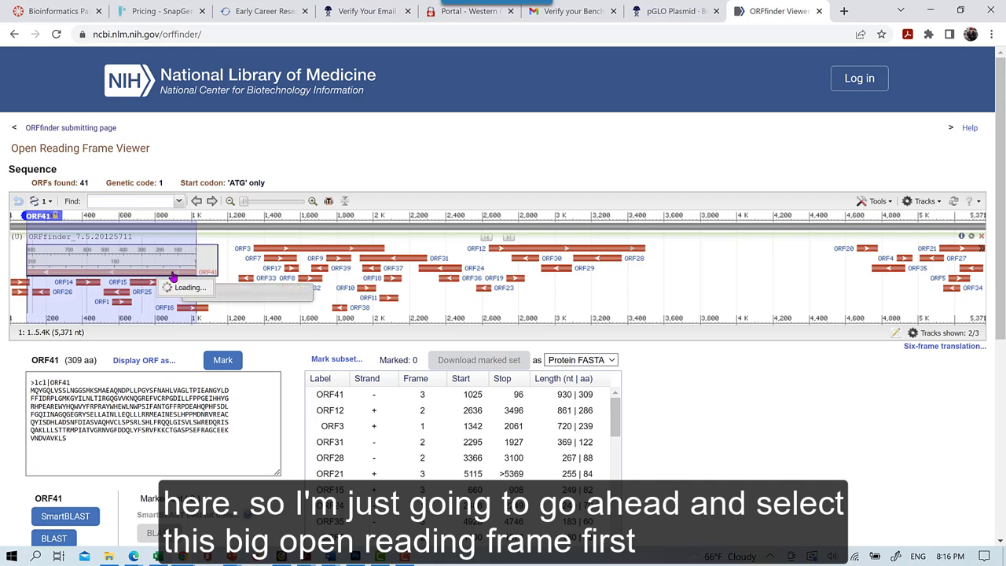
{"action": "left_click", "coordinate": [172, 277]}
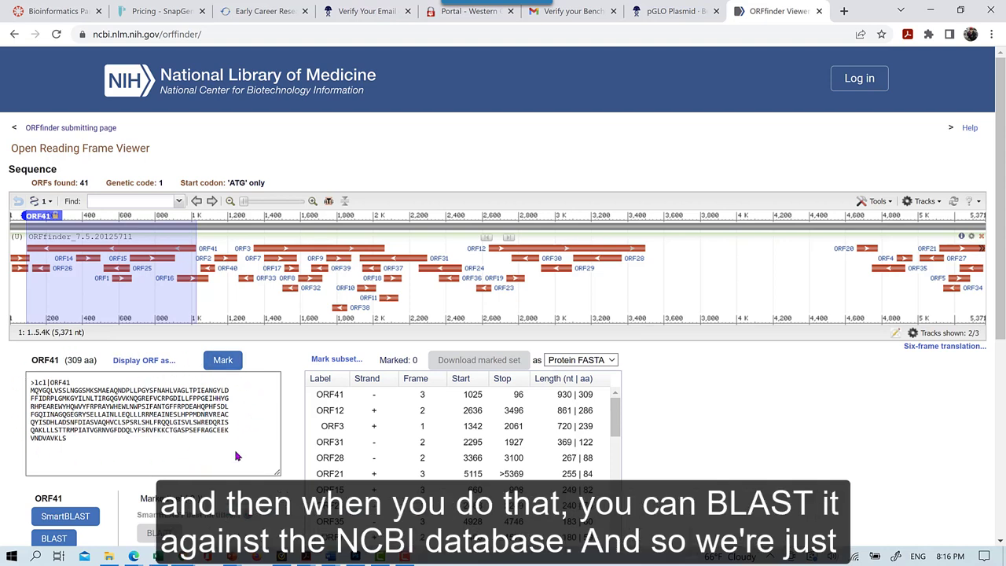
{"action": "scroll", "coordinate": [717, 416], "scroll_direction": "down", "scroll_amount": 3}
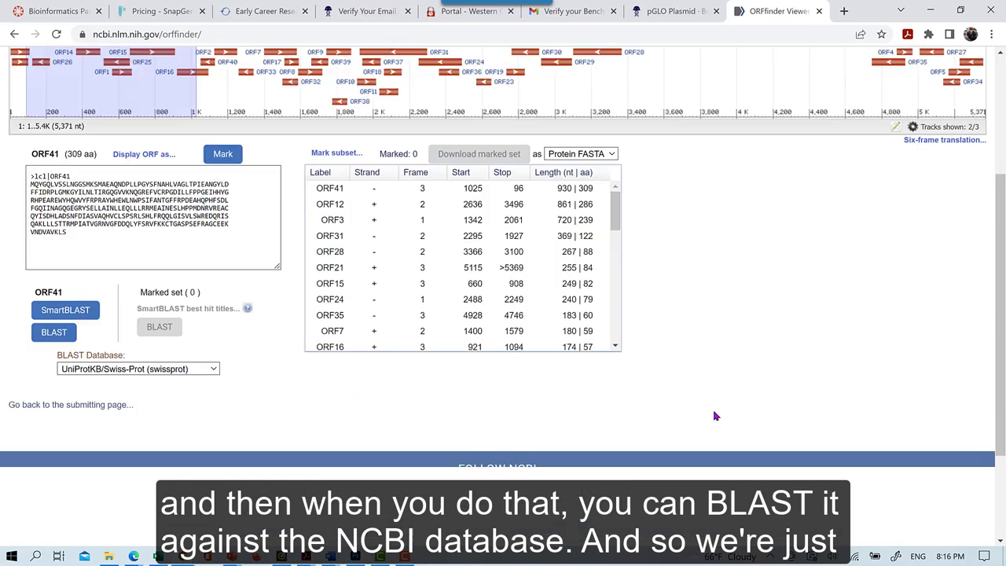
{"action": "scroll", "coordinate": [716, 416], "scroll_direction": "down", "scroll_amount": 1}
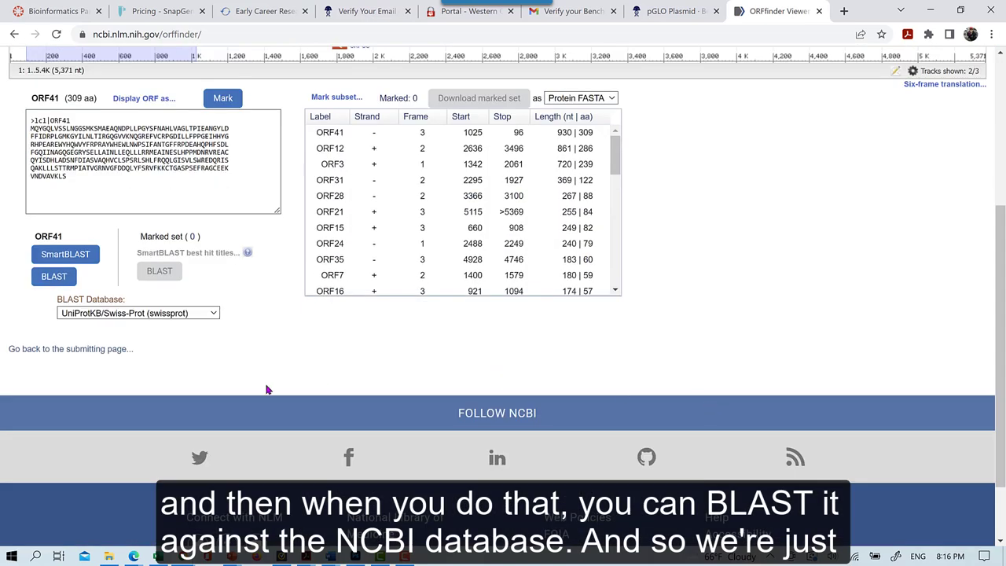
Step: Run SmartBLAST on ORF41, confirm its top hit is E. coli AraC, and return to ORFfinder
{"action": "left_click", "coordinate": [91, 251]}
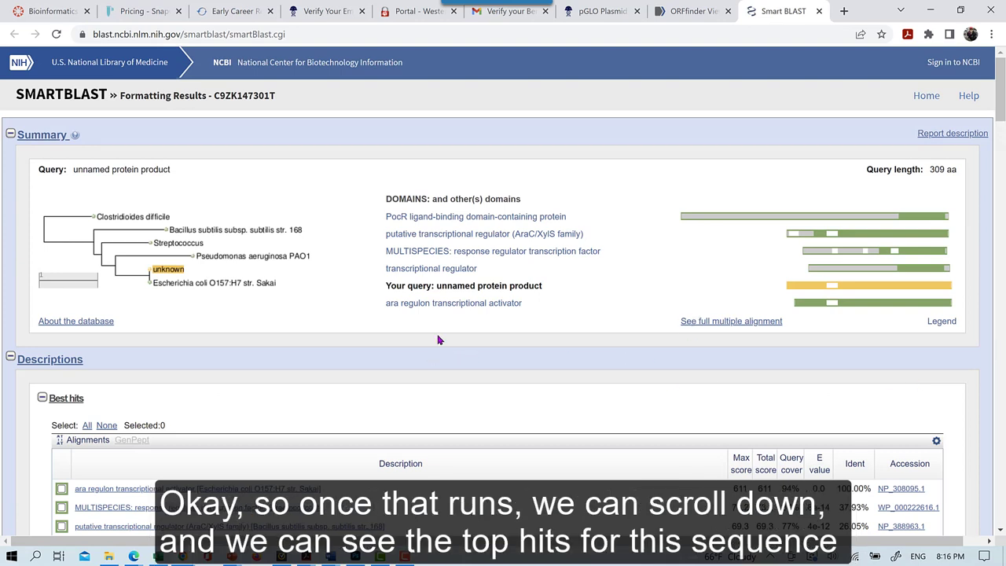
{"action": "scroll", "coordinate": [439, 339], "scroll_direction": "down", "scroll_amount": 3}
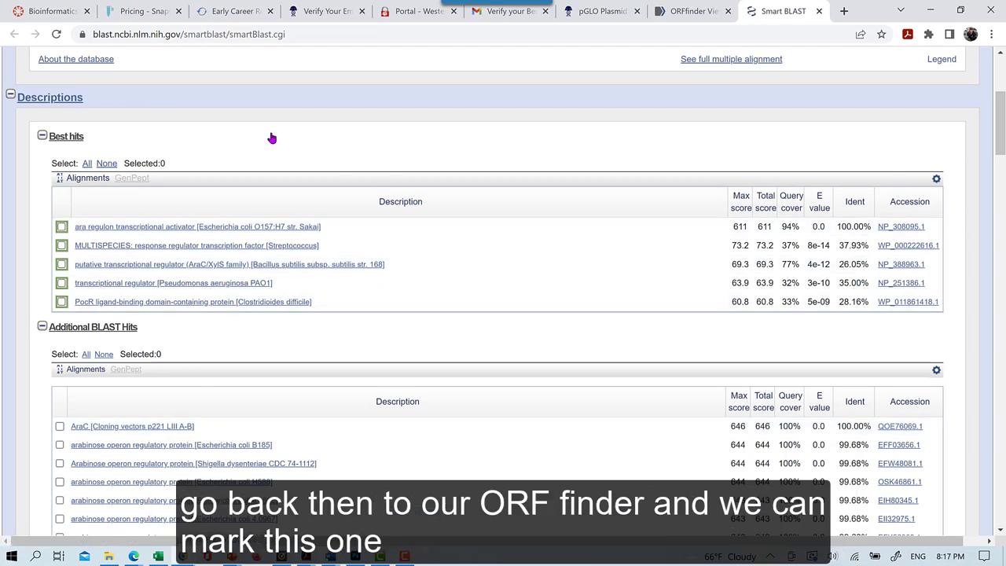
{"action": "scroll", "coordinate": [318, 180], "scroll_direction": "up", "scroll_amount": 3}
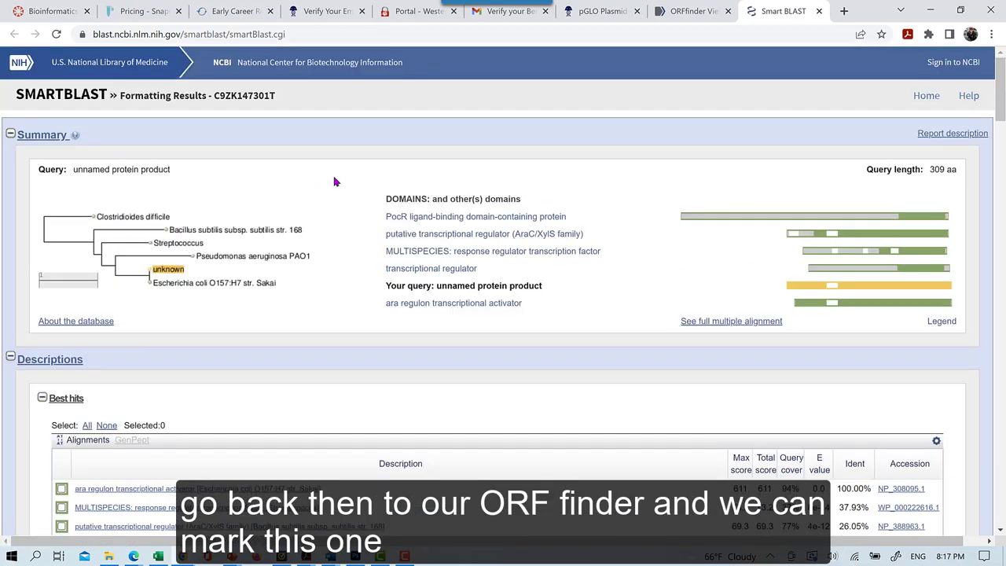
{"action": "left_click", "coordinate": [684, 13]}
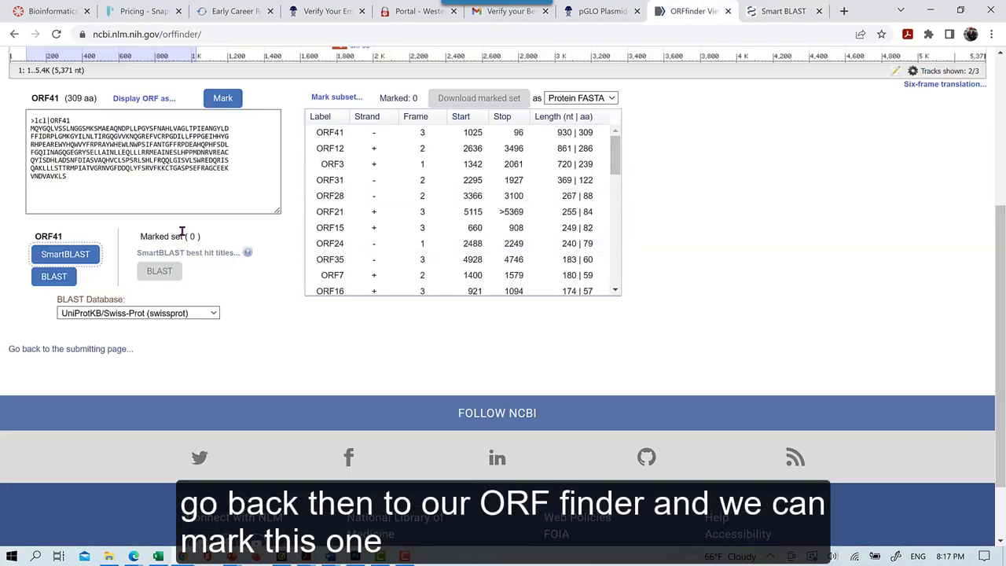
Step: Mark ORF41 as the identified gene in ORFfinder and return to the pGLO Plasmid tab
{"action": "left_click", "coordinate": [222, 97]}
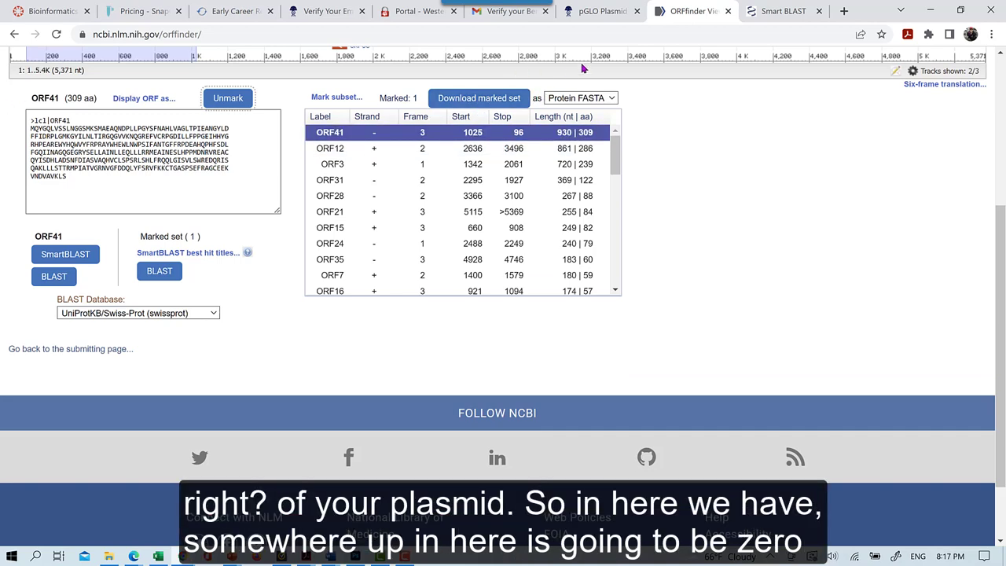
{"action": "left_click", "coordinate": [589, 12]}
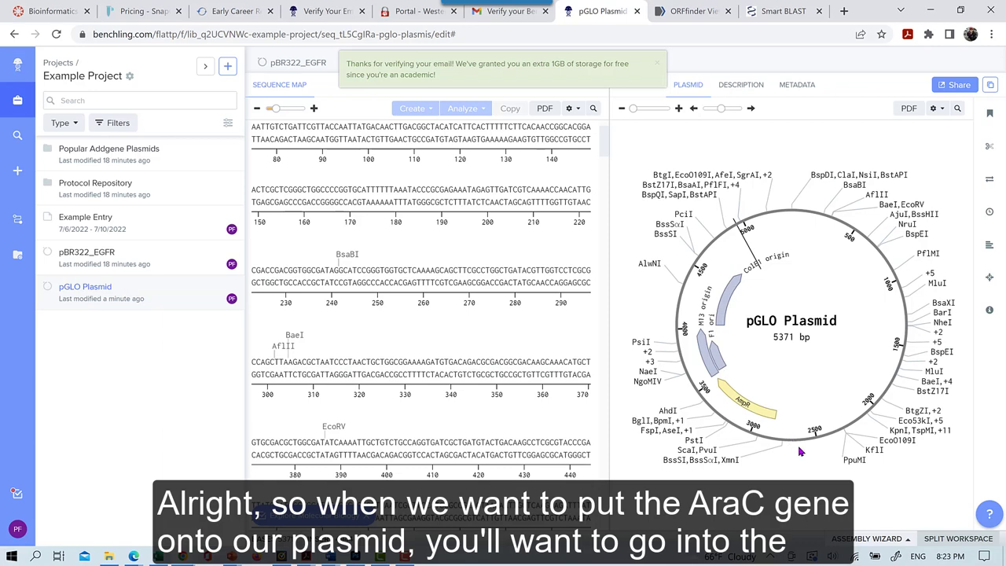
Step: Open the annotations panel listing AmpR, M13 origin, F1 ori and ColE1 origin
{"action": "left_click", "coordinate": [989, 116]}
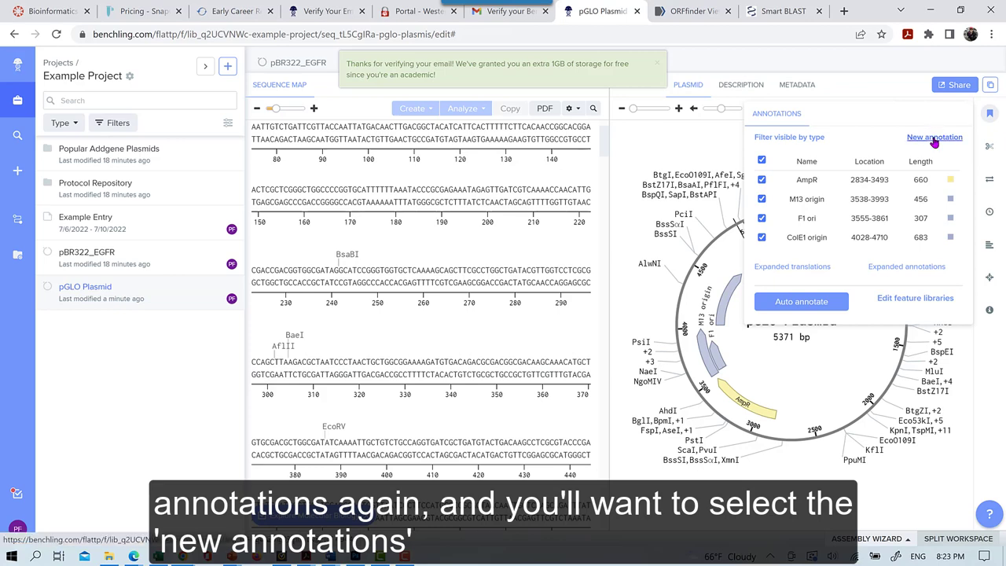
Step: Start a new Gene annotation named AraC spanning positions 96 to 1025
{"action": "left_click", "coordinate": [933, 137]}
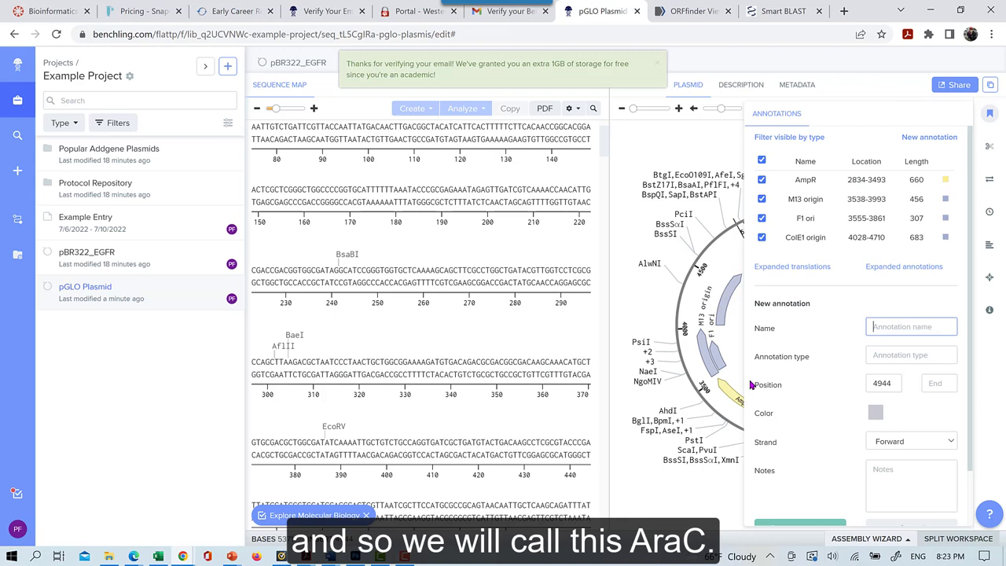
{"action": "type", "text": "AraC"}
{"action": "left_click", "coordinate": [918, 355]}
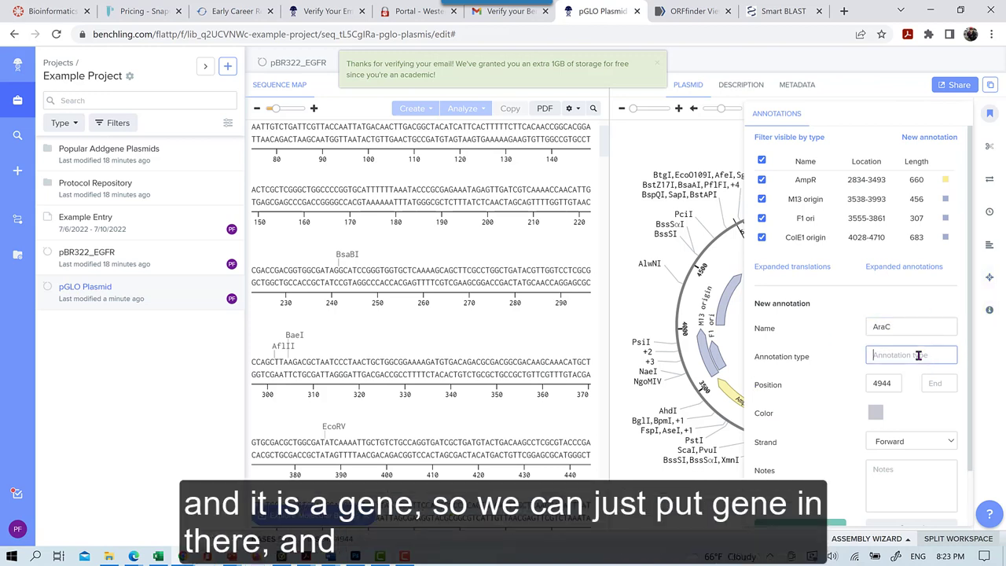
{"action": "type", "text": "Gene"}
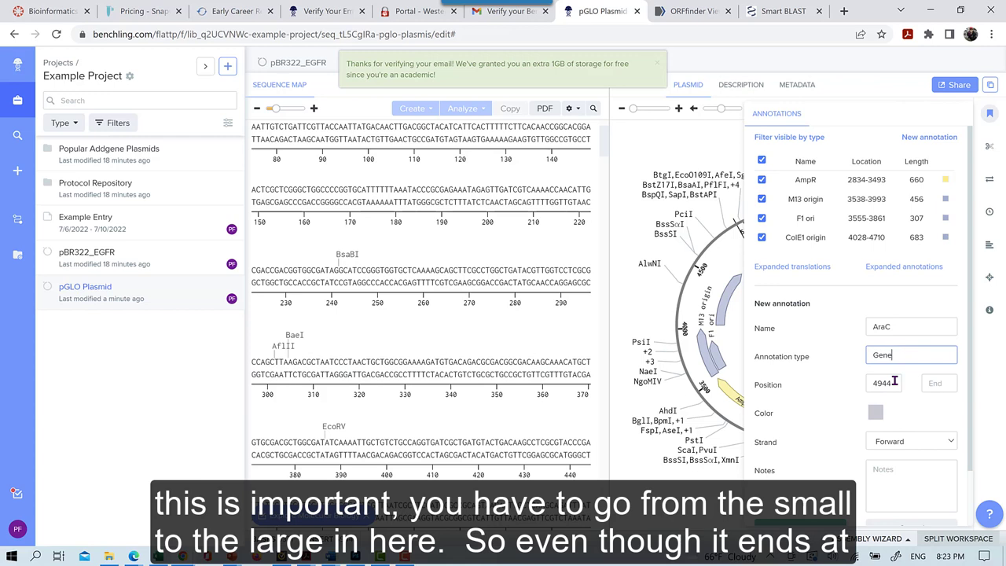
{"action": "double_click", "coordinate": [897, 381]}
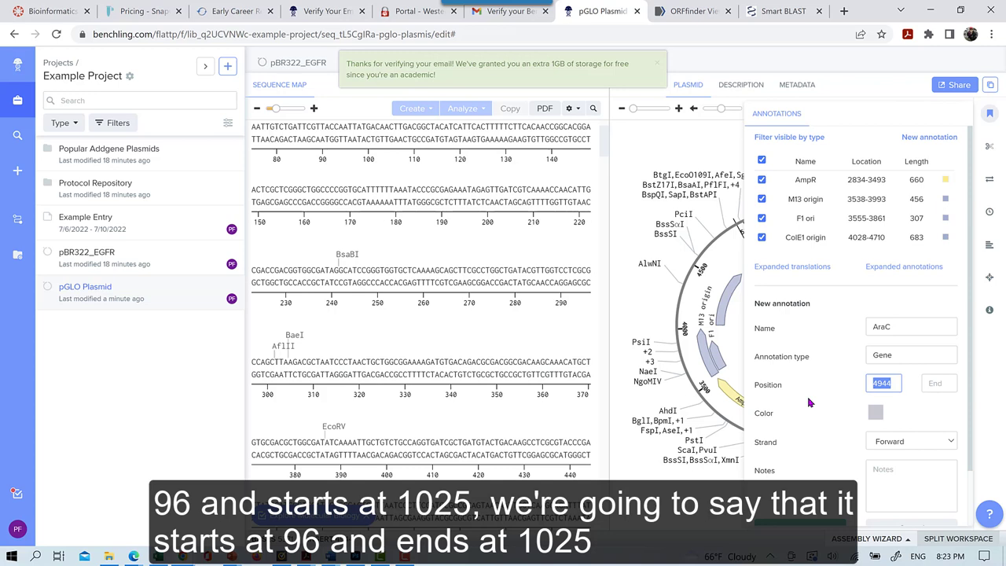
{"action": "type", "text": "96"}
{"action": "left_click", "coordinate": [931, 386]}
{"action": "type", "text": "10"}
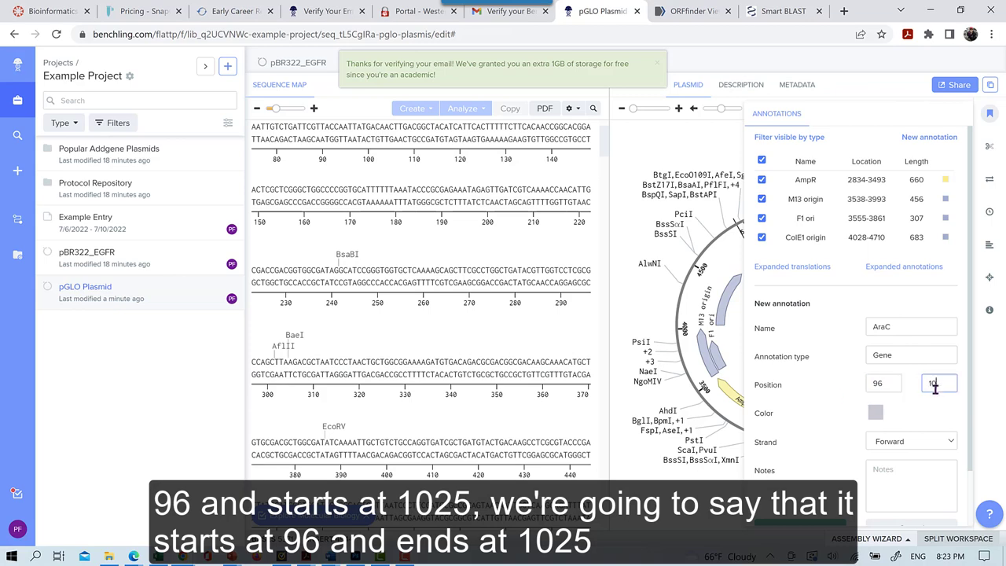
{"action": "type", "text": "25"}
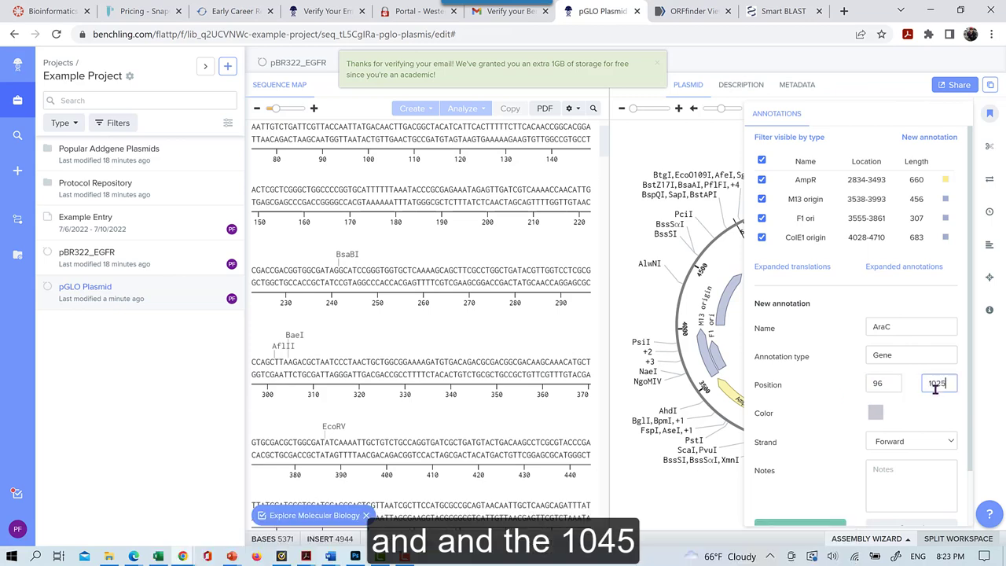
Step: Put the AraC annotation on the reverse strand, colour it turquoise, and save it
{"action": "left_click", "coordinate": [901, 447]}
{"action": "left_click", "coordinate": [901, 469]}
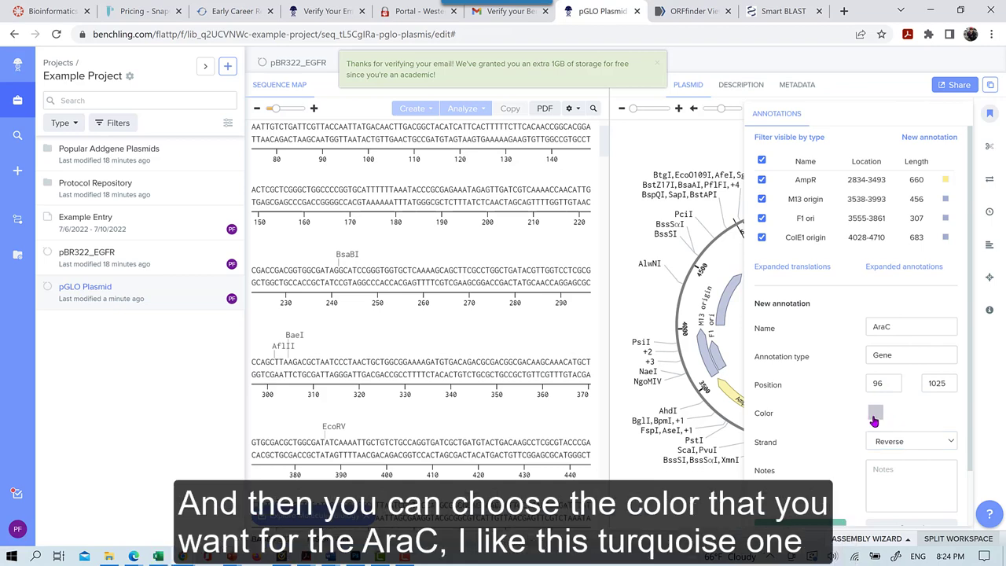
{"action": "left_click", "coordinate": [874, 416]}
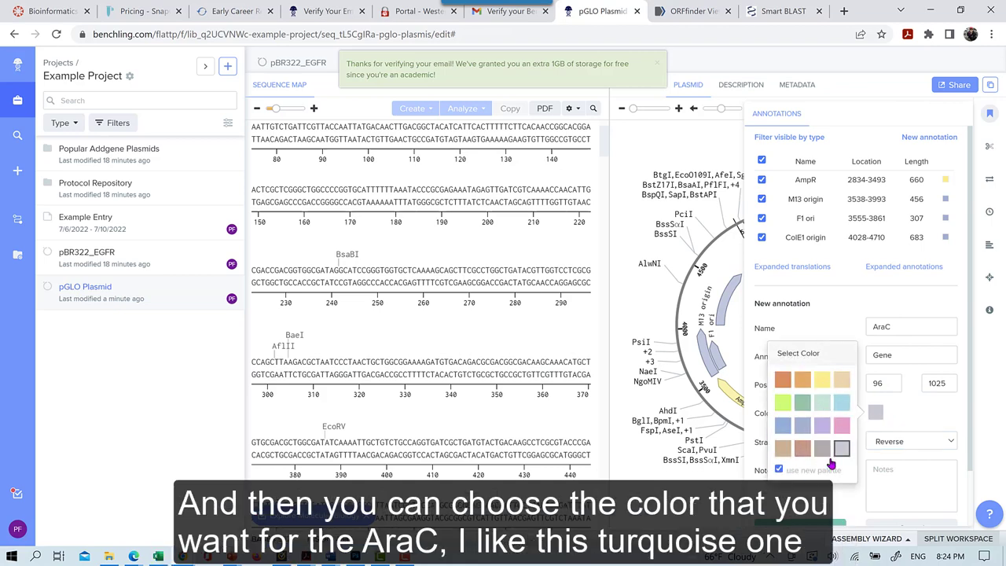
{"action": "left_click", "coordinate": [840, 402]}
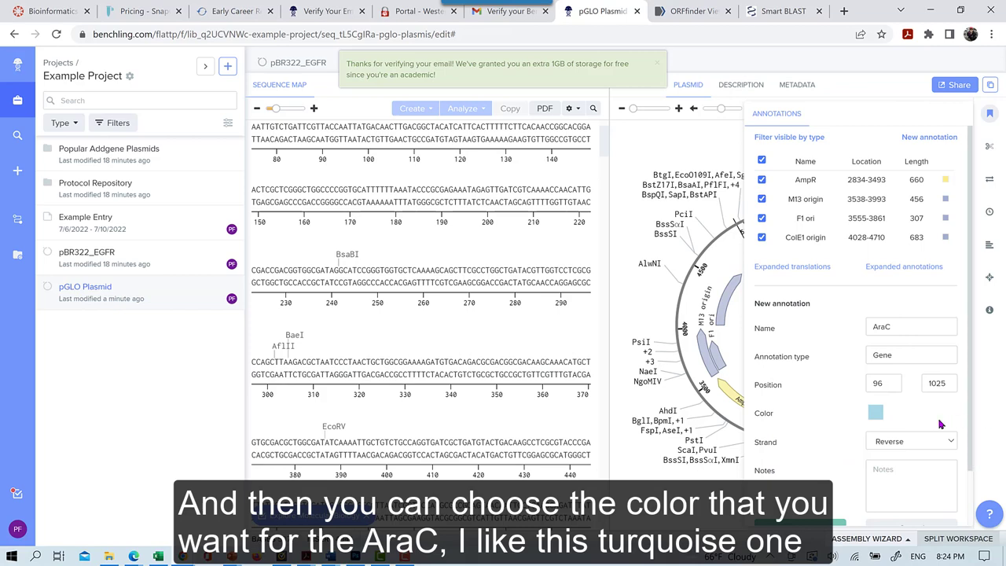
{"action": "scroll", "coordinate": [854, 457], "scroll_direction": "down", "scroll_amount": 1}
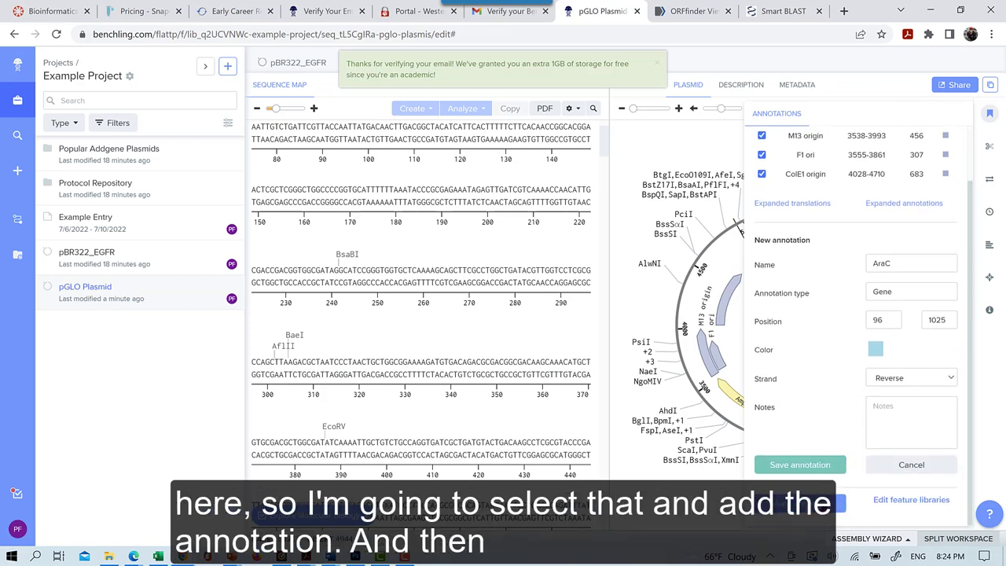
{"action": "left_click", "coordinate": [817, 466]}
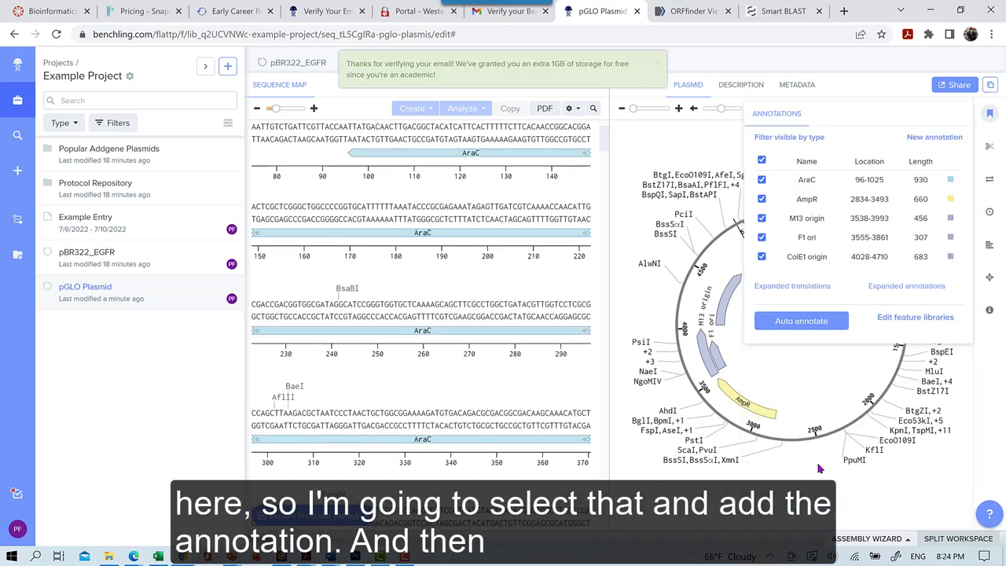
Step: Close the annotations panel to show the full 5371 bp map with the AraC arrow
{"action": "left_click", "coordinate": [989, 113]}
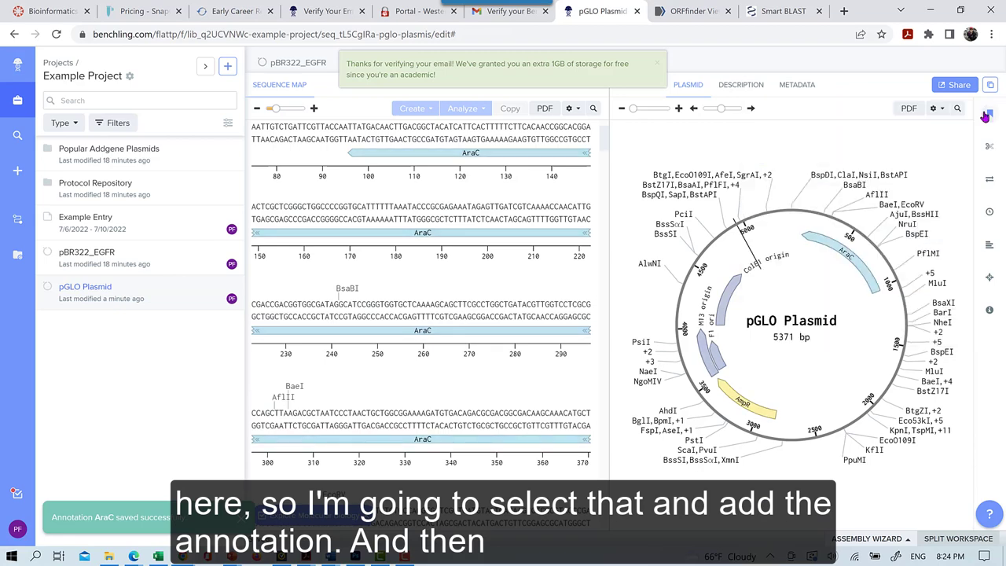